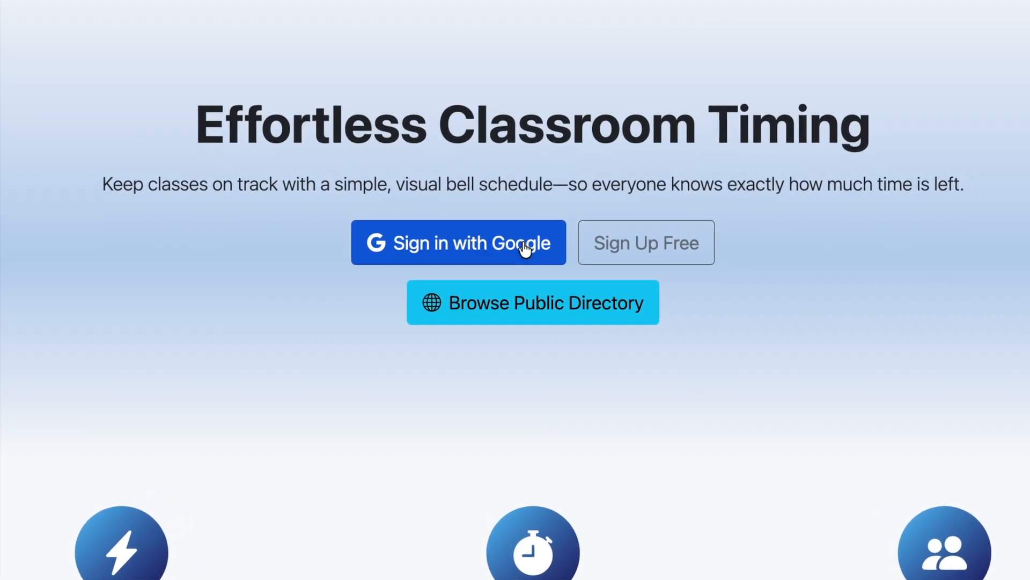
# Step: Browse the public Display Schedule Directory, then start a new display from the signed-in dashboard
pyautogui.click(554, 322)
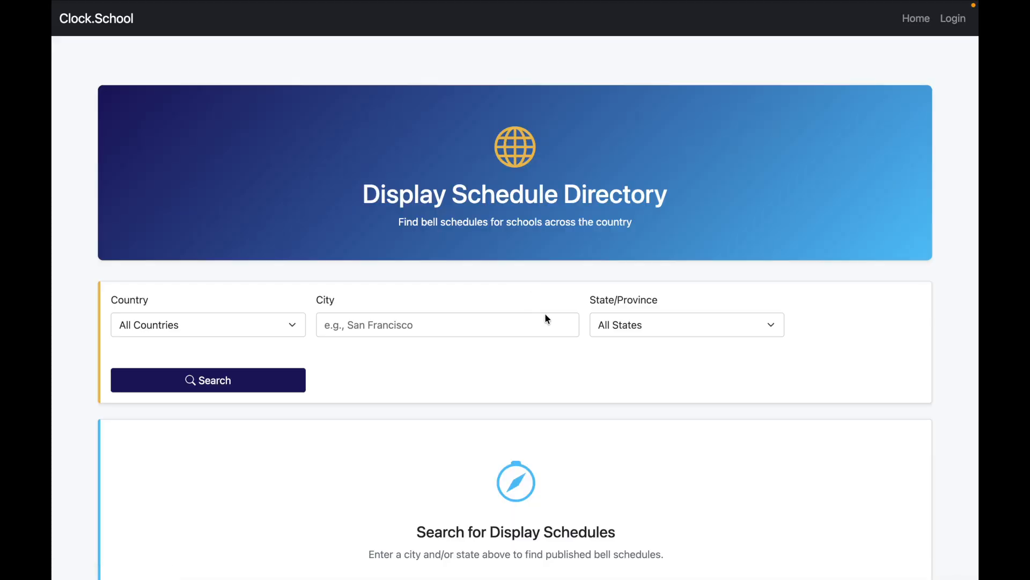
pyautogui.scroll(-2, 603, 418)
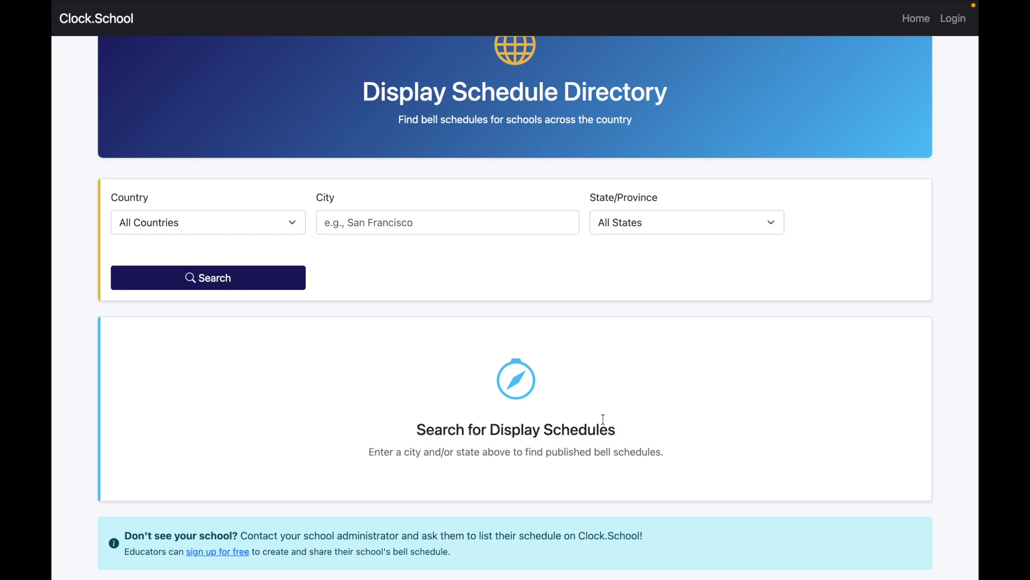
pyautogui.scroll(1, 604, 419)
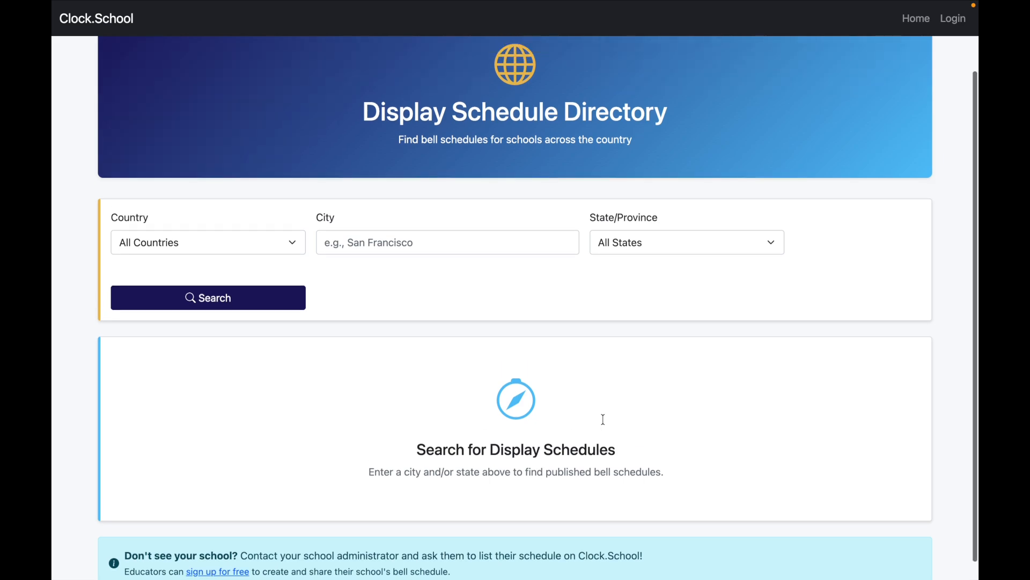
pyautogui.scroll(2, 603, 419)
pyautogui.scroll(1, 602, 424)
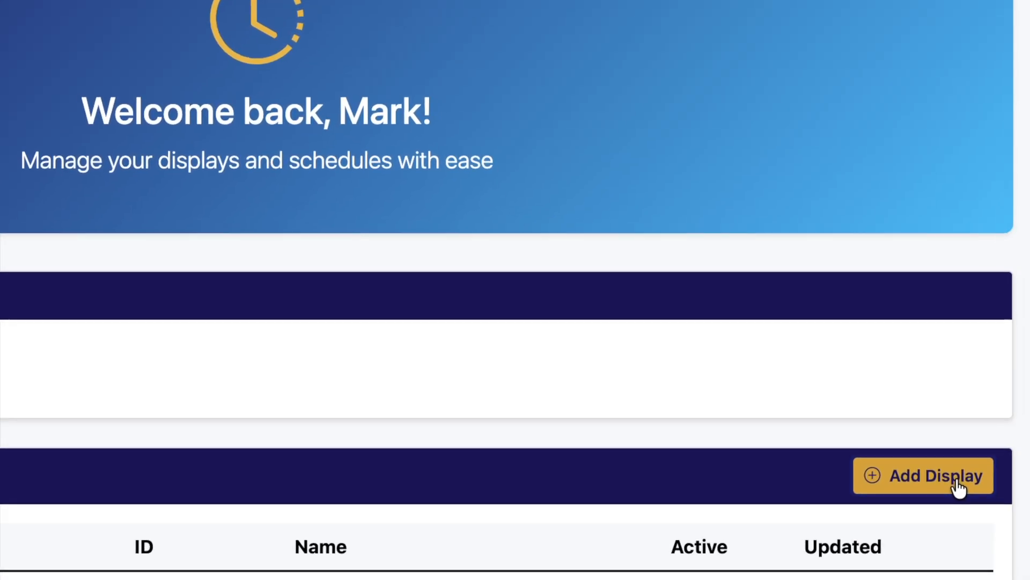
pyautogui.click(1004, 530)
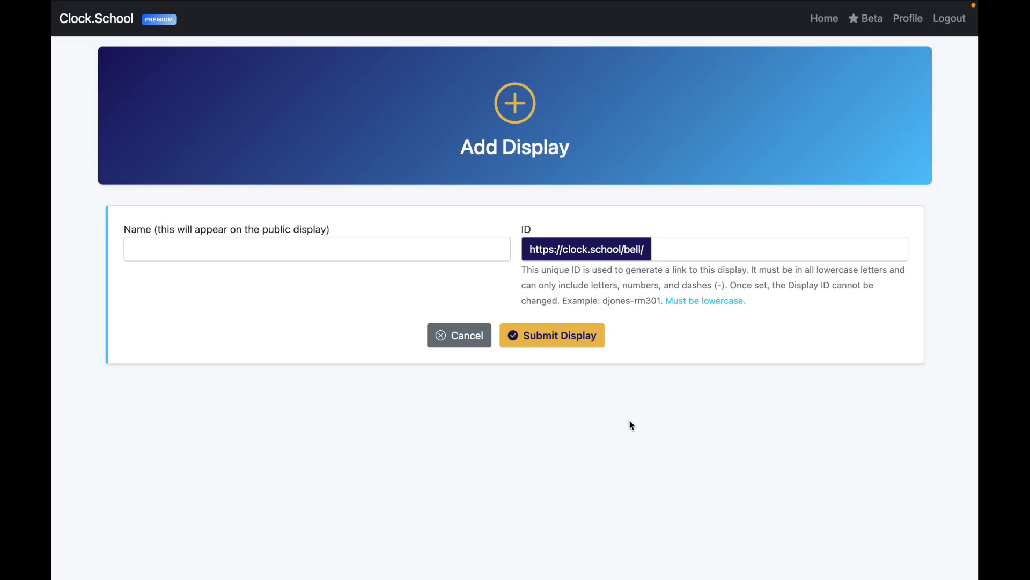
# Step: Create a display named 'Main Schedule' with its unique lowercase link ID
pyautogui.click(313, 247)
pyautogui.write('Main')
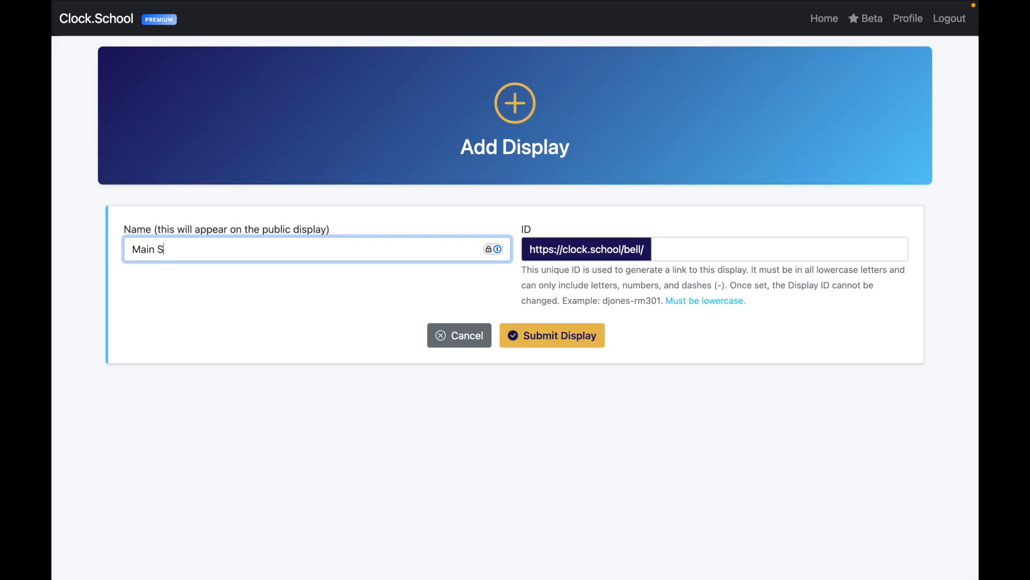
pyautogui.write('Schedule')
pyautogui.press('Tab')
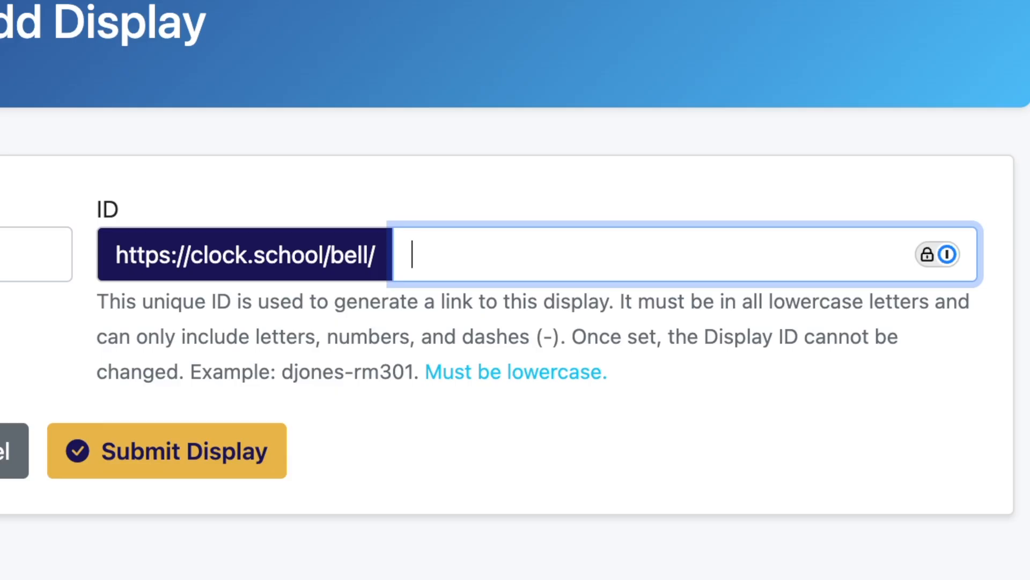
pyautogui.write('john')
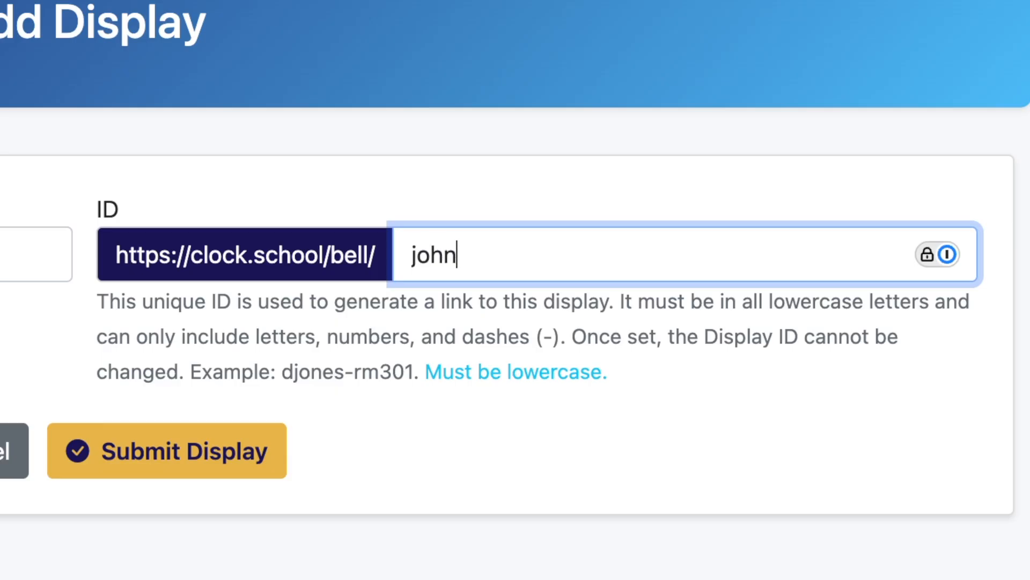
pyautogui.write('ston2')
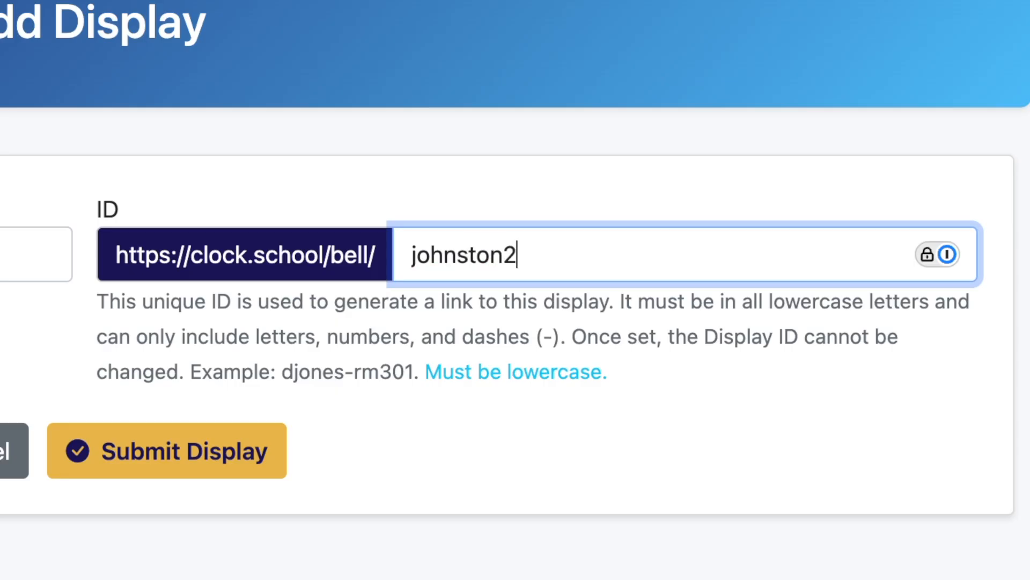
pyautogui.press('Tab')
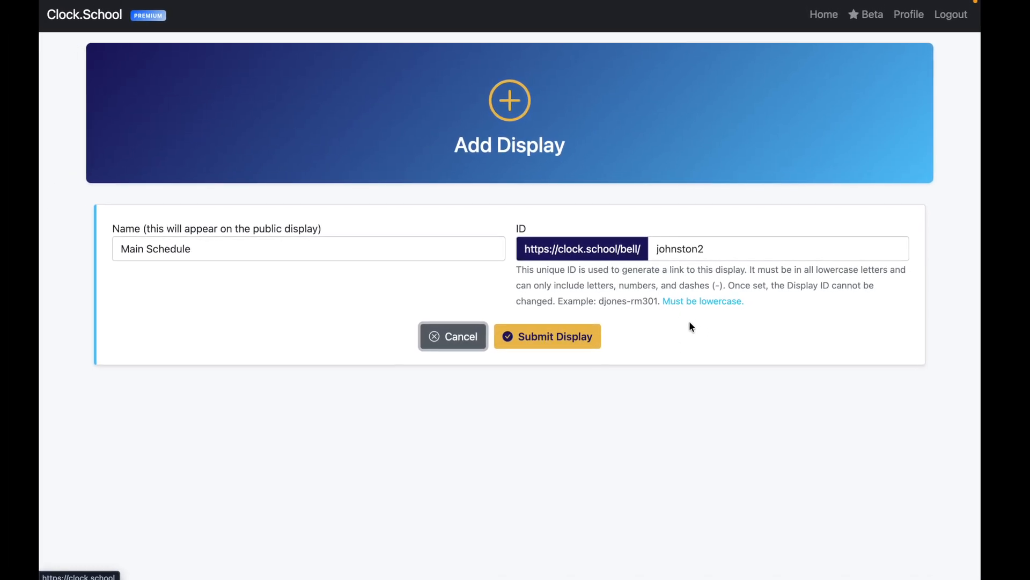
pyautogui.click(559, 349)
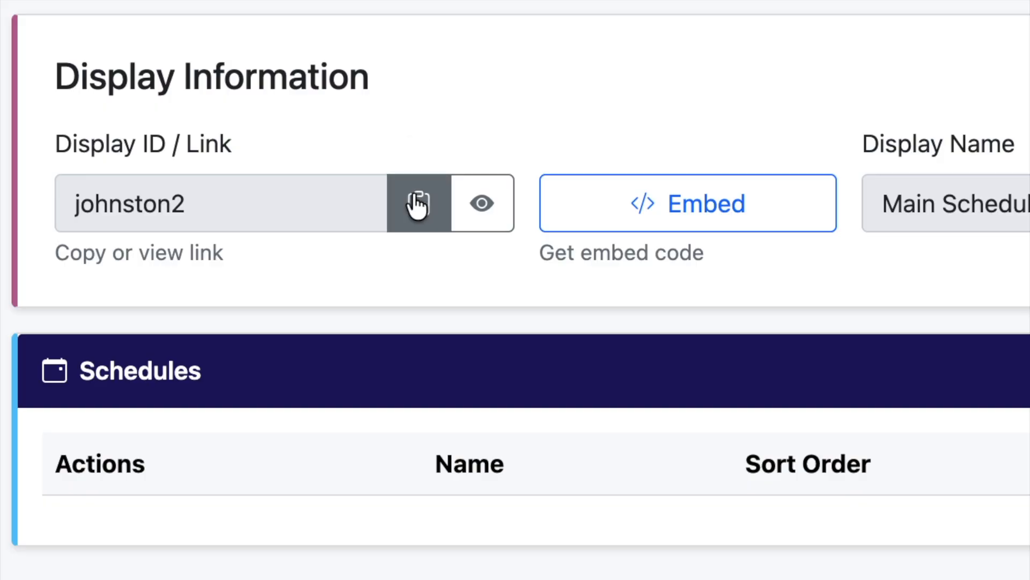
# Step: Copy the Main Schedule link, preview its public clock view, then begin a new schedule
pyautogui.click(417, 204)
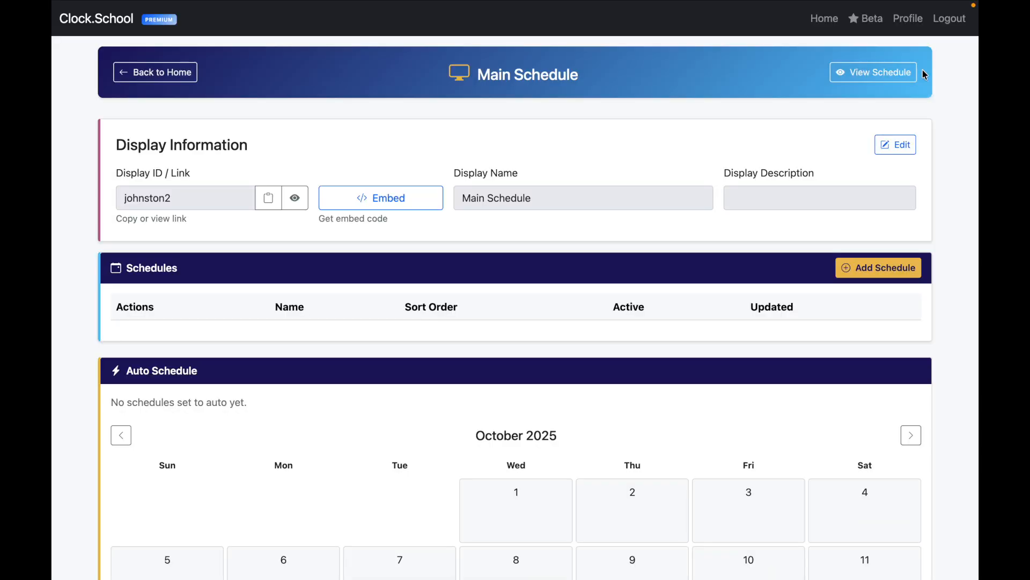
pyautogui.click(877, 85)
pyautogui.click(843, 72)
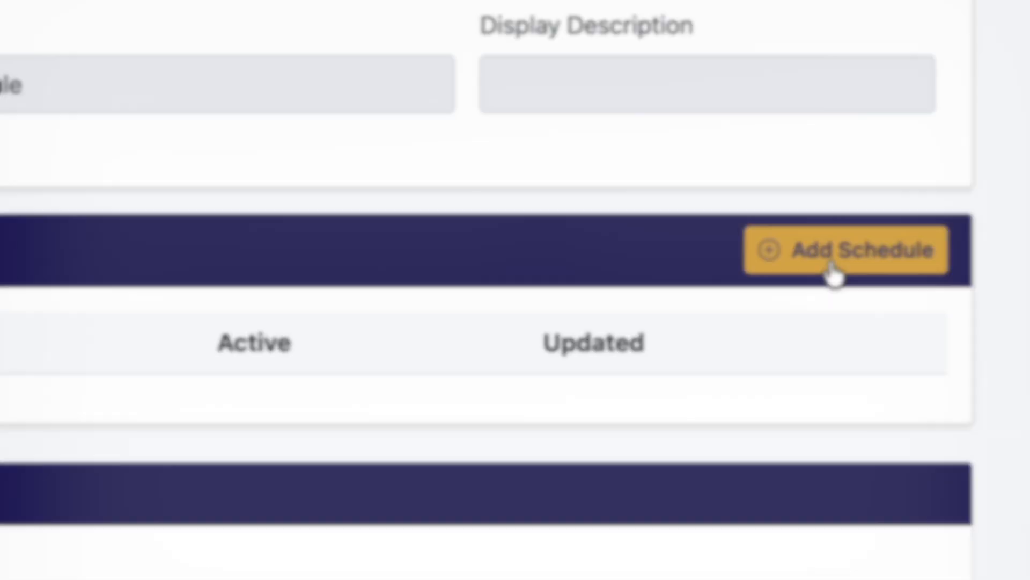
pyautogui.click(841, 249)
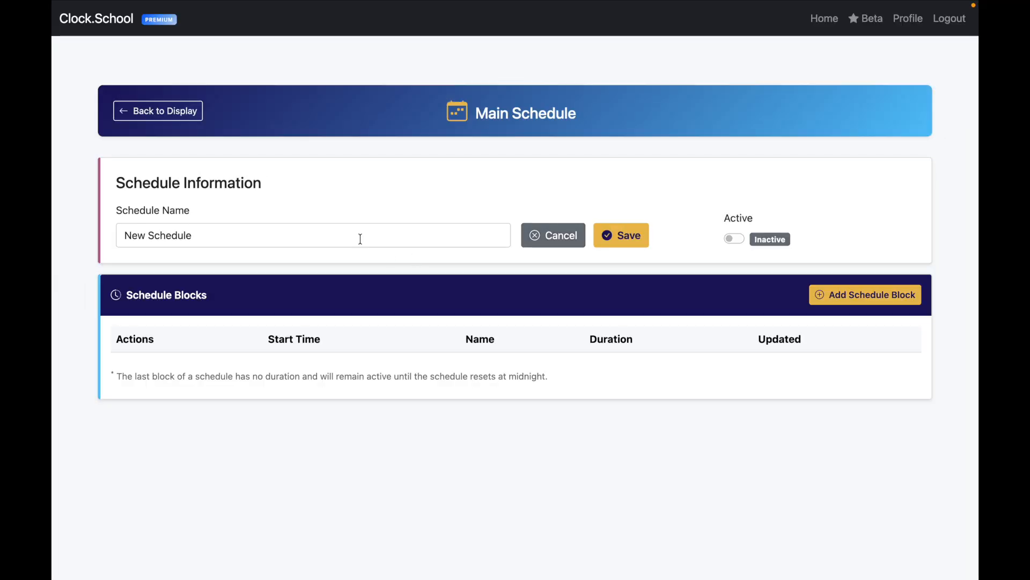
# Step: Replace the placeholder name New Schedule with 'Regular Day' and save it
pyautogui.click(287, 231)
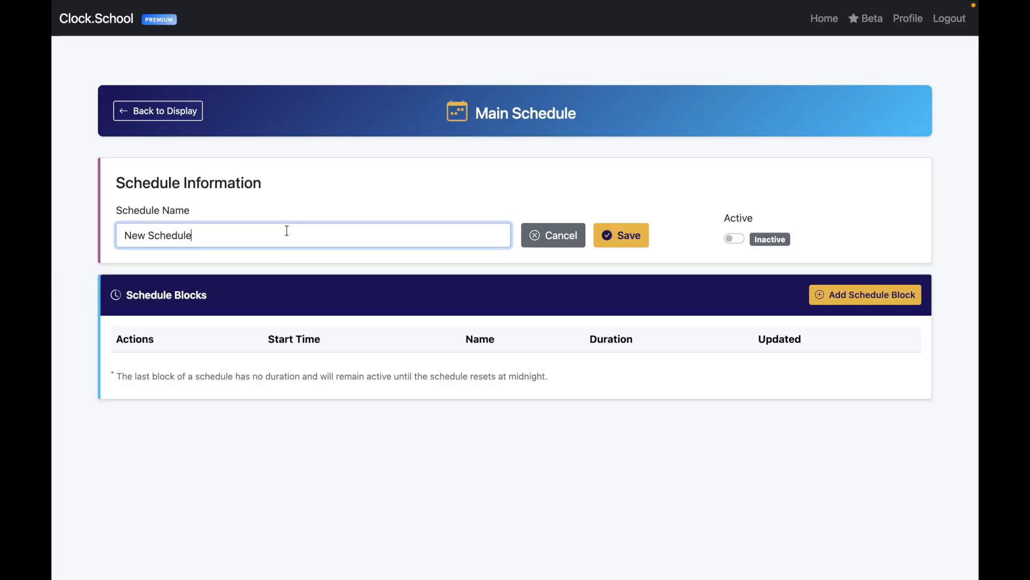
pyautogui.moveTo(287, 231); pyautogui.dragTo(50, 215)
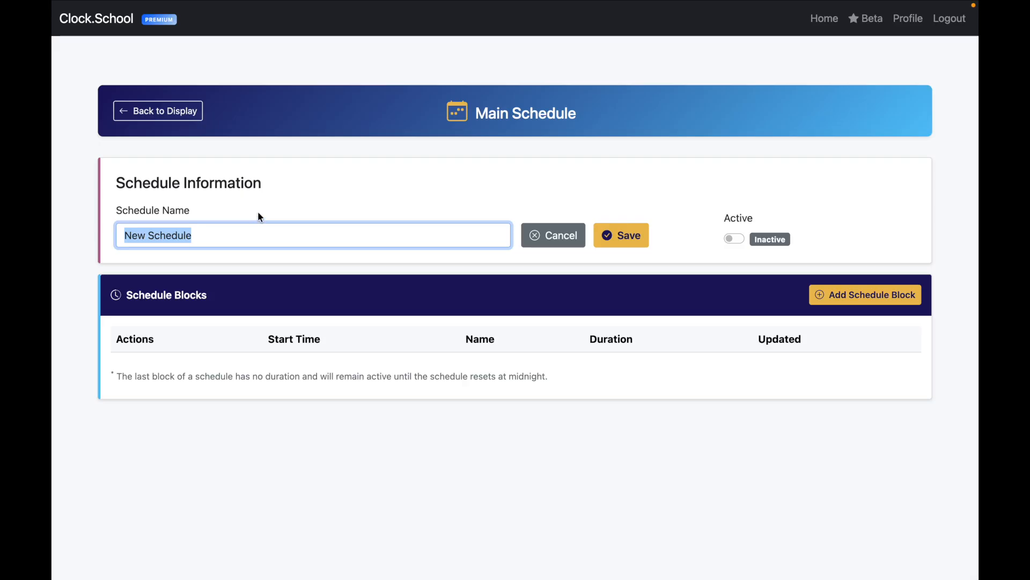
pyautogui.write('Re')
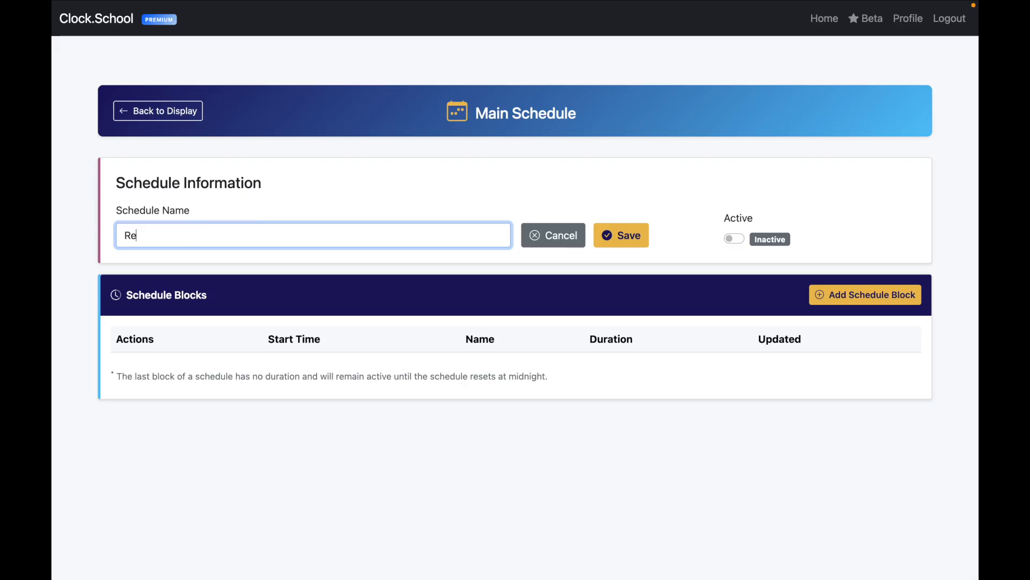
pyautogui.write('gular Day')
pyautogui.click(624, 237)
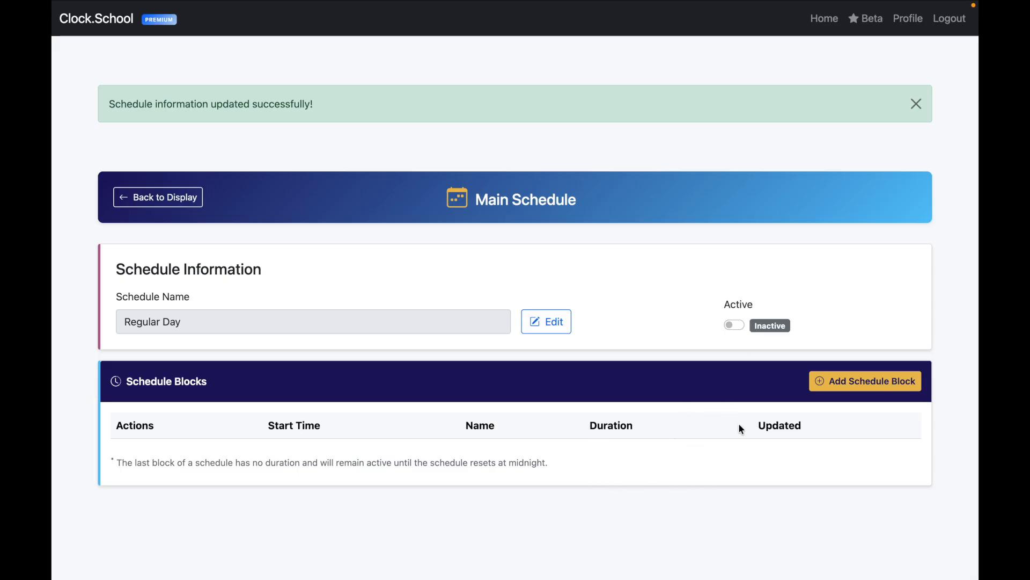
pyautogui.click(889, 388)
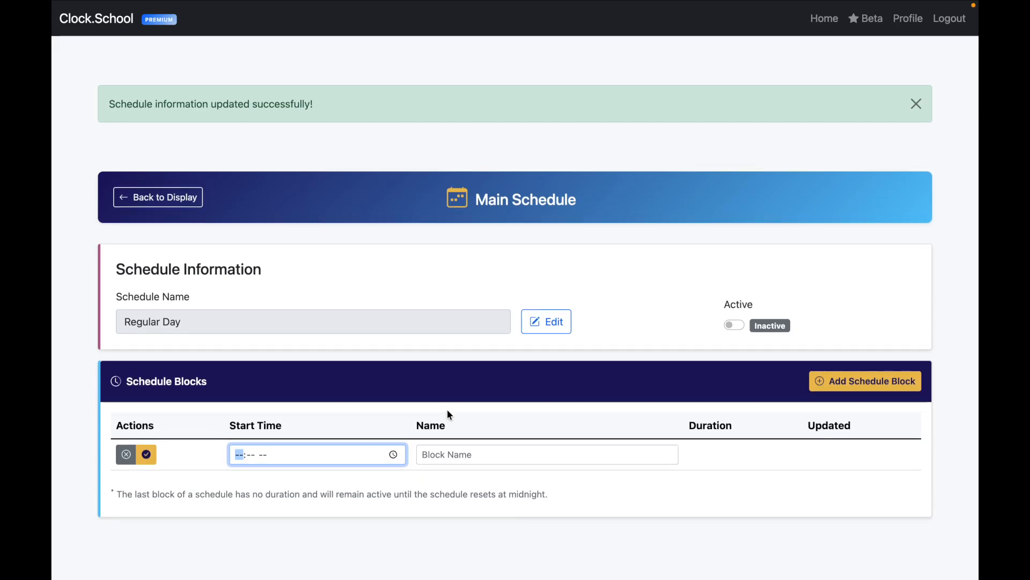
# Step: Add a Start of Day block at 07:00 AM and a 1st Period block at 07:30 AM
pyautogui.write('07:-- --')
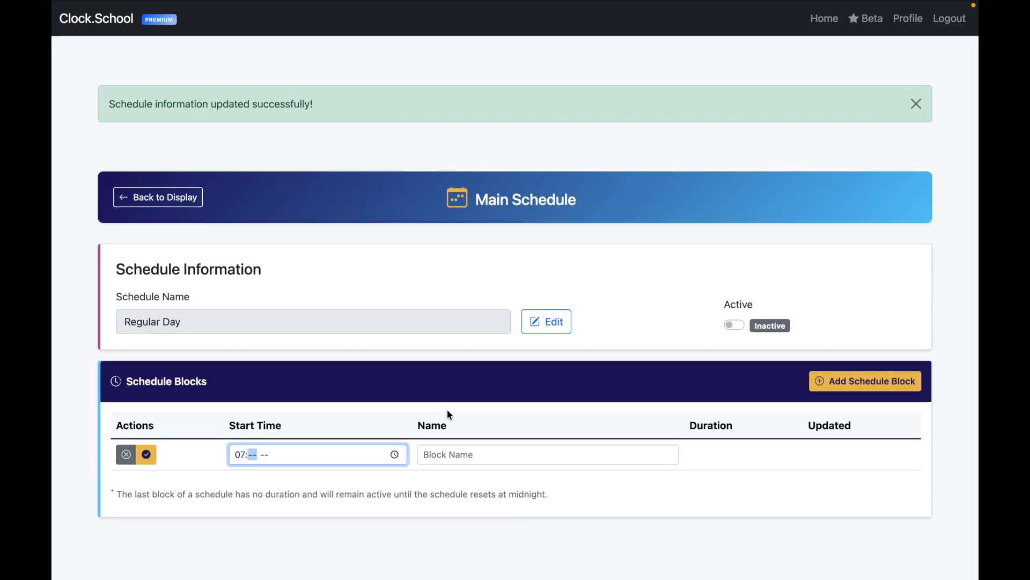
pyautogui.write('00a')
pyautogui.press('Tab')
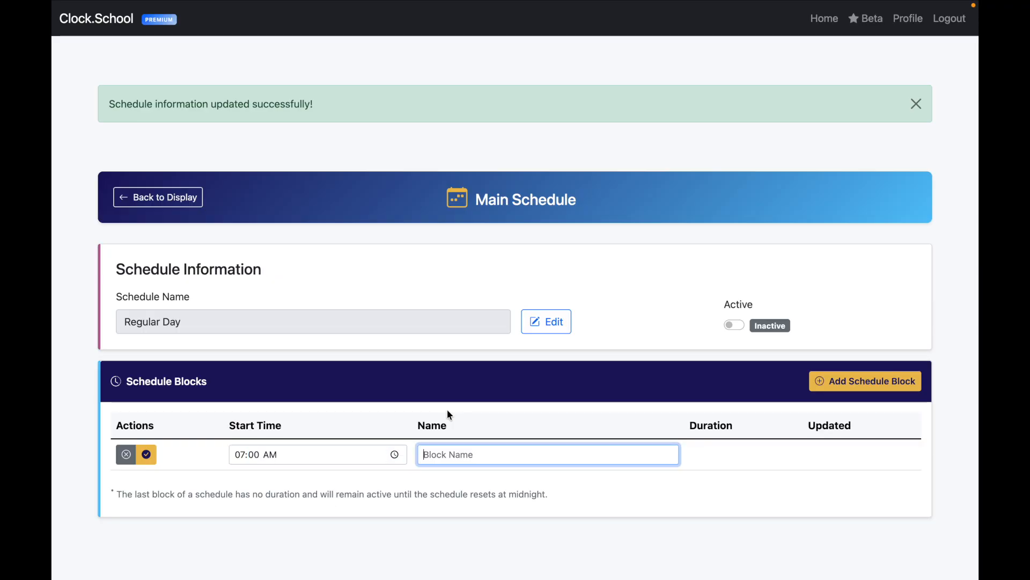
pyautogui.write('Start of Da')
pyautogui.press('Return')
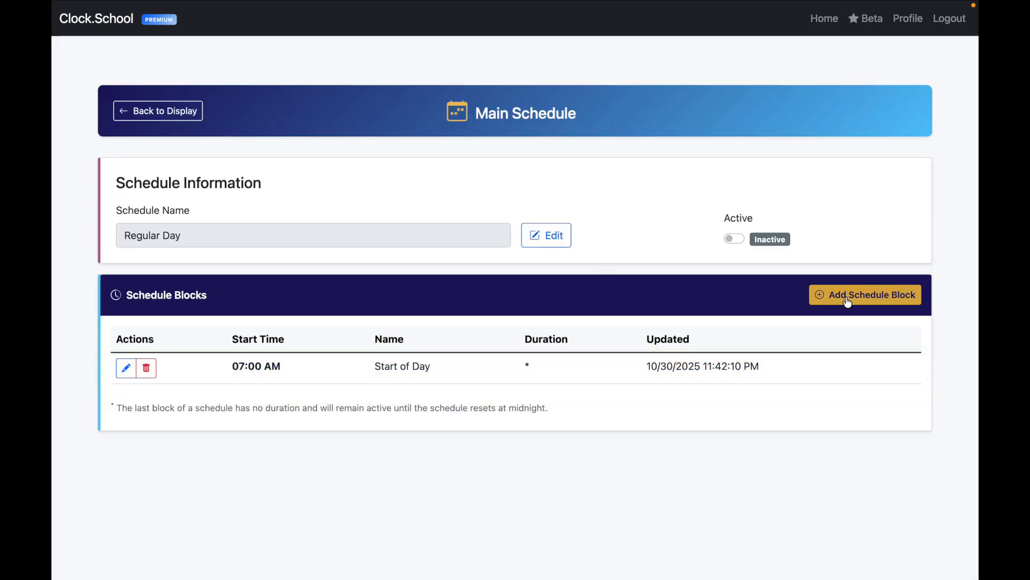
pyautogui.click(848, 297)
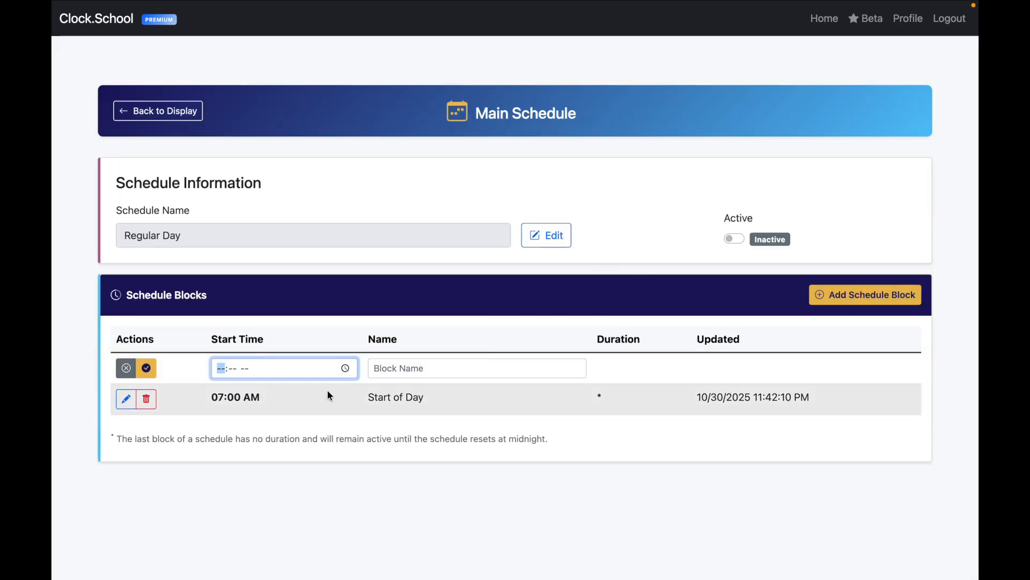
pyautogui.write('07:-- --')
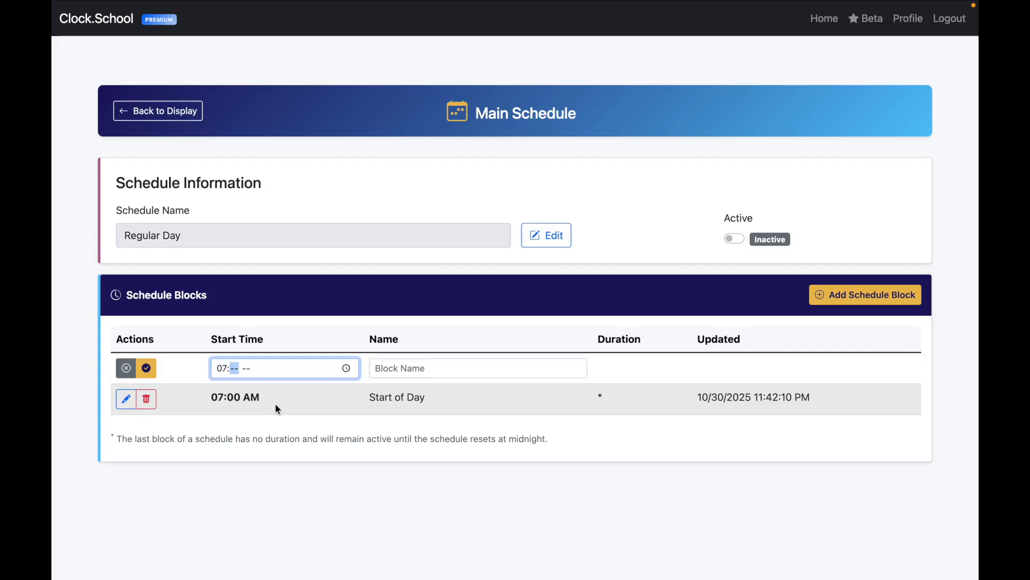
pyautogui.write('30a')
pyautogui.press('Tab')
pyautogui.write('1st Period')
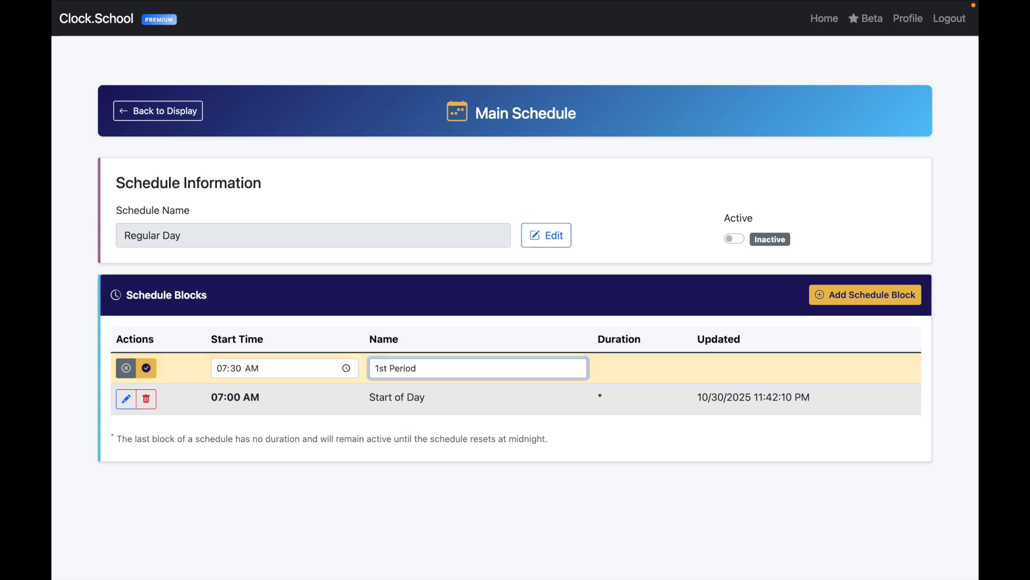
pyautogui.press('Return')
# Step: Add a Transition block starting at 08:00 AM
pyautogui.click(846, 301)
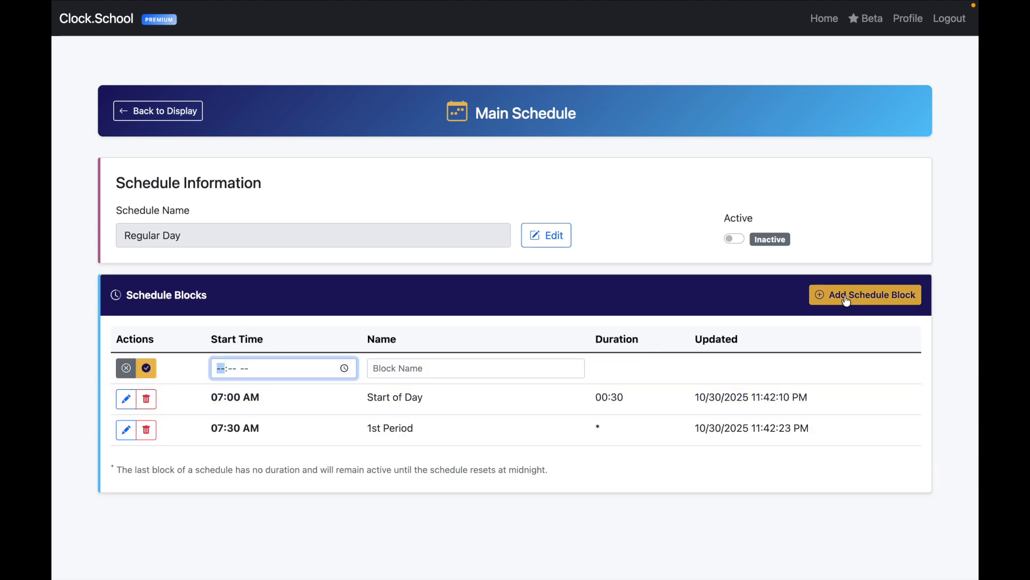
pyautogui.write('0800a')
pyautogui.press('Tab')
pyautogui.press('Tab')
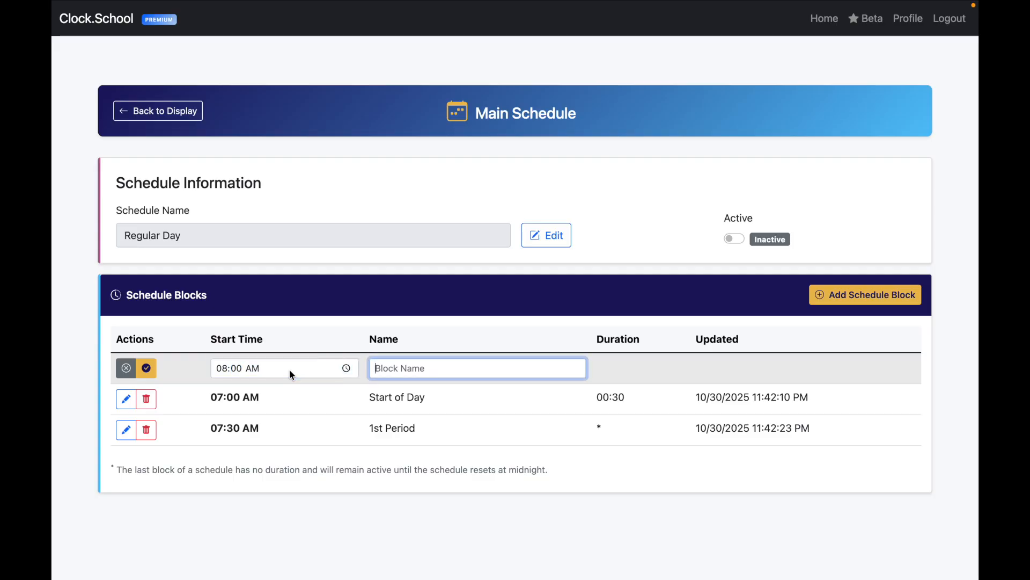
pyautogui.write('Transition')
pyautogui.press('Return')
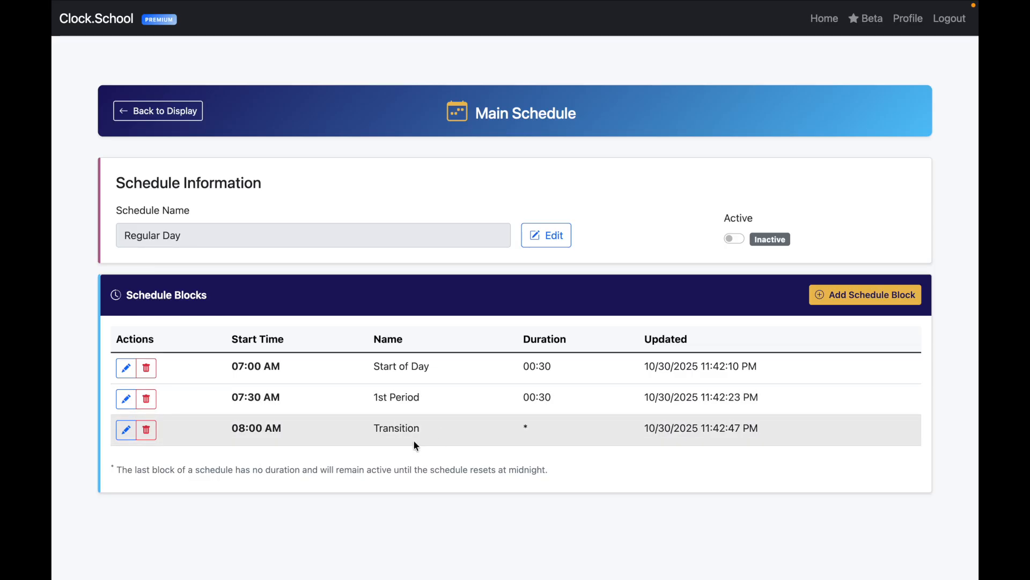
pyautogui.click(852, 295)
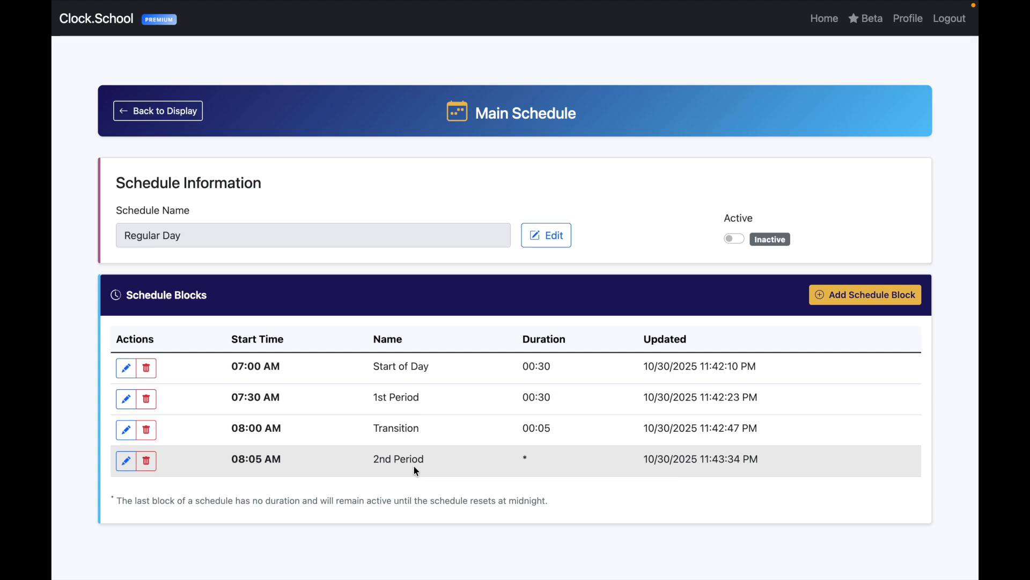
# Step: Add the closing End of Day block at 08:35 AM
pyautogui.click(854, 297)
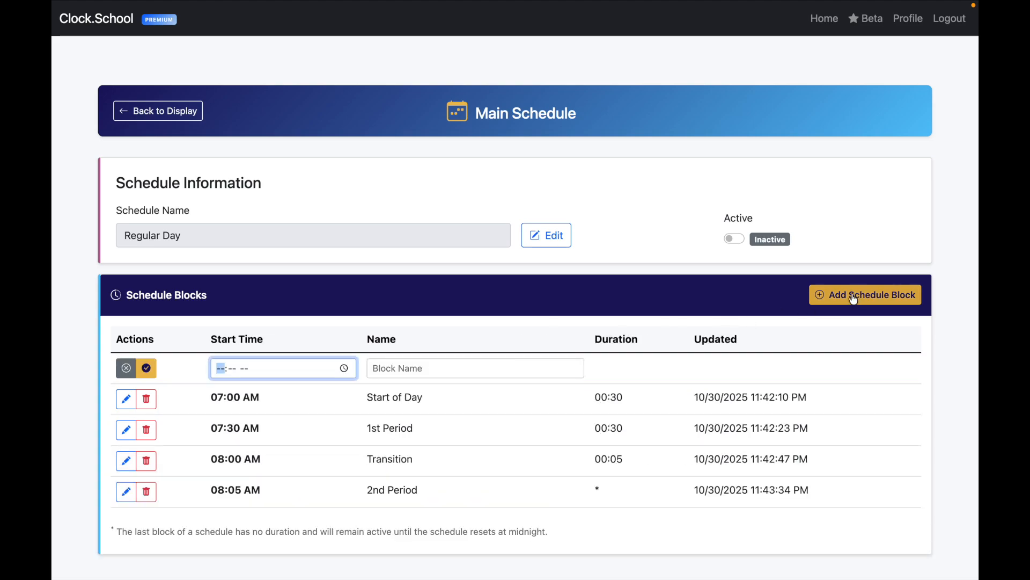
pyautogui.write('08:-- --')
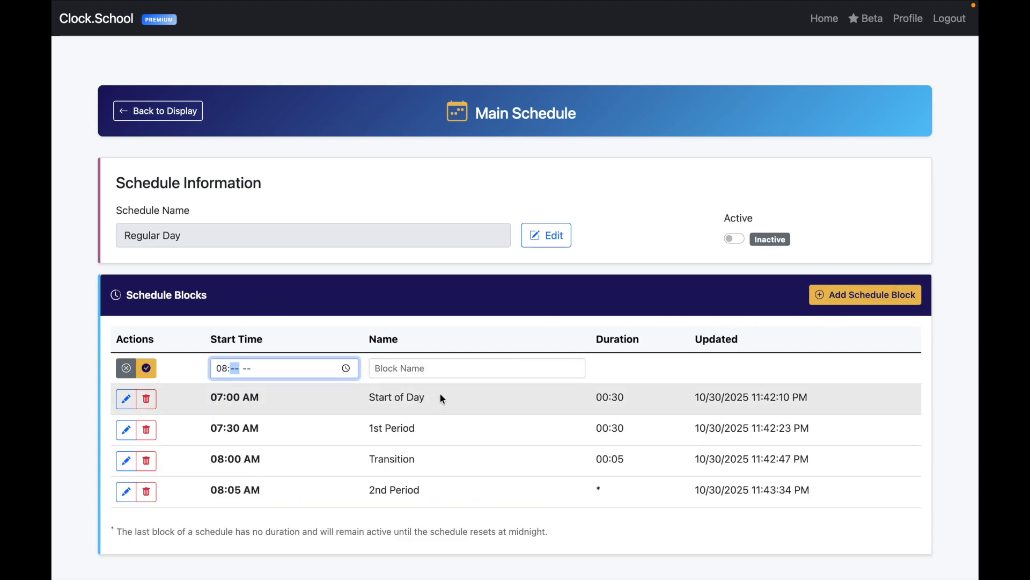
pyautogui.write('35a')
pyautogui.press('Tab')
pyautogui.press('Tab')
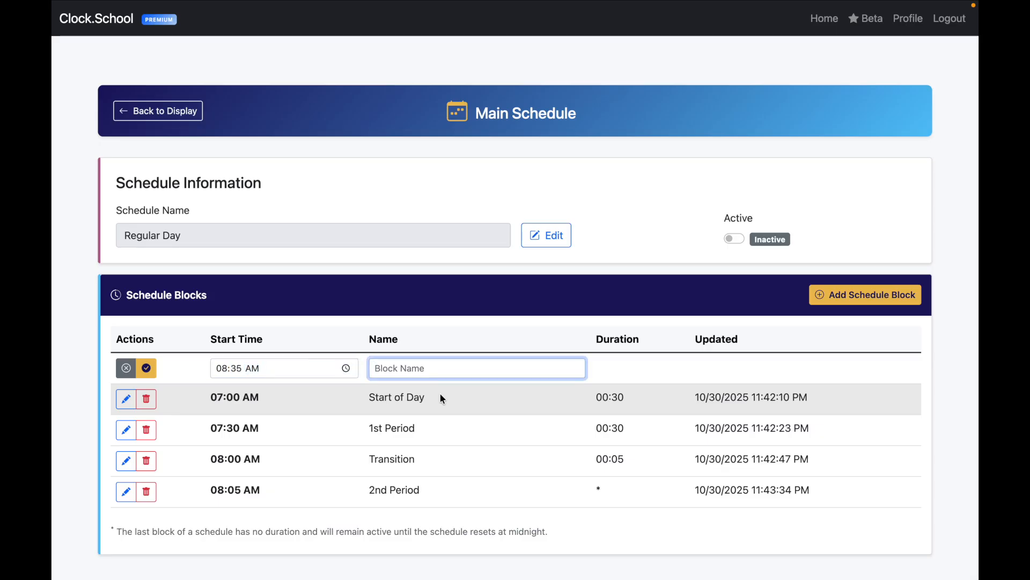
pyautogui.write('End of Day')
pyautogui.press('Return')
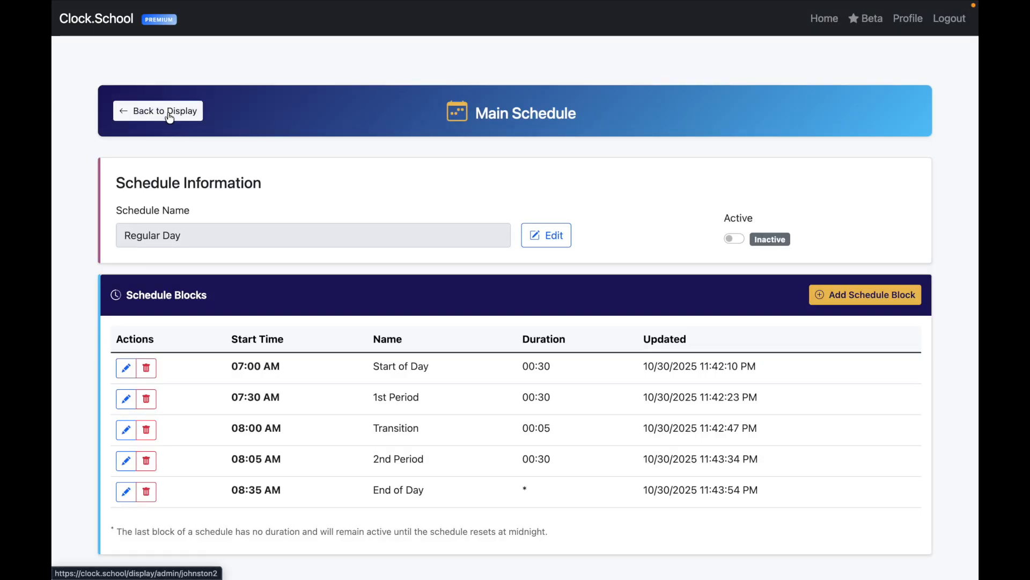
# Step: Rename the copied Regular Day schedule to 'Half Day' and save it
pyautogui.click(170, 114)
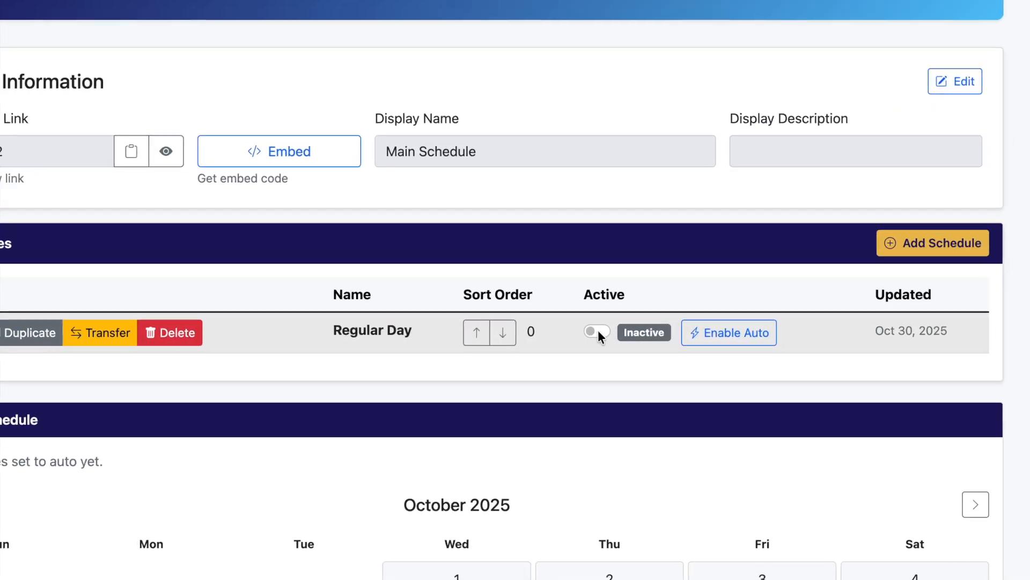
pyautogui.click(598, 331)
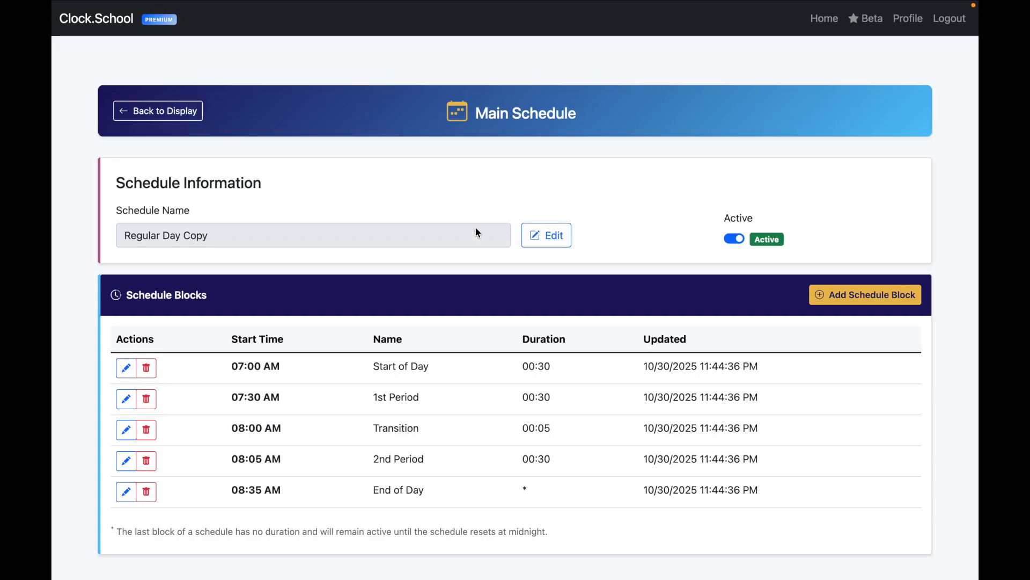
pyautogui.click(547, 235)
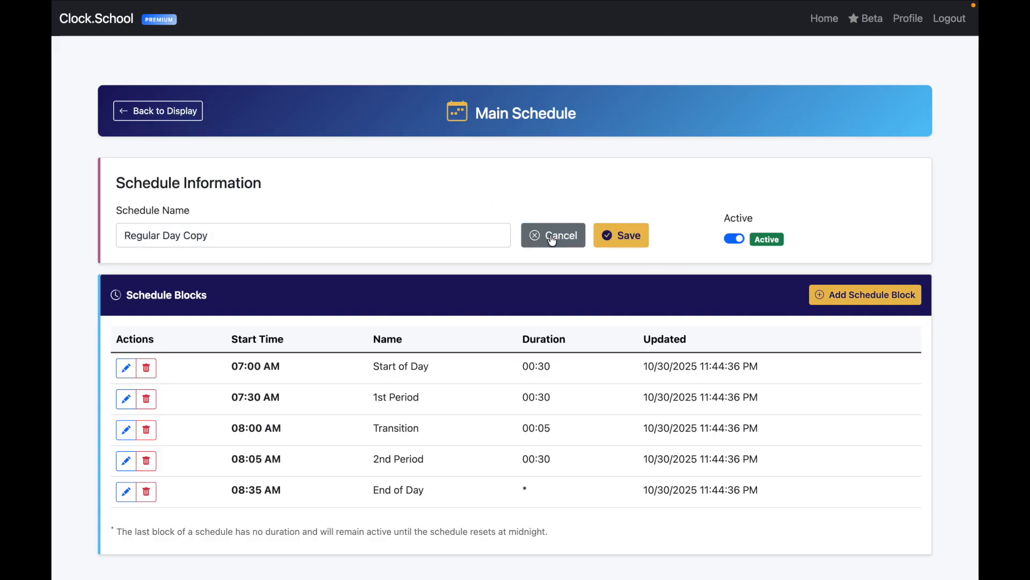
pyautogui.moveTo(276, 238); pyautogui.dragTo(50, 175)
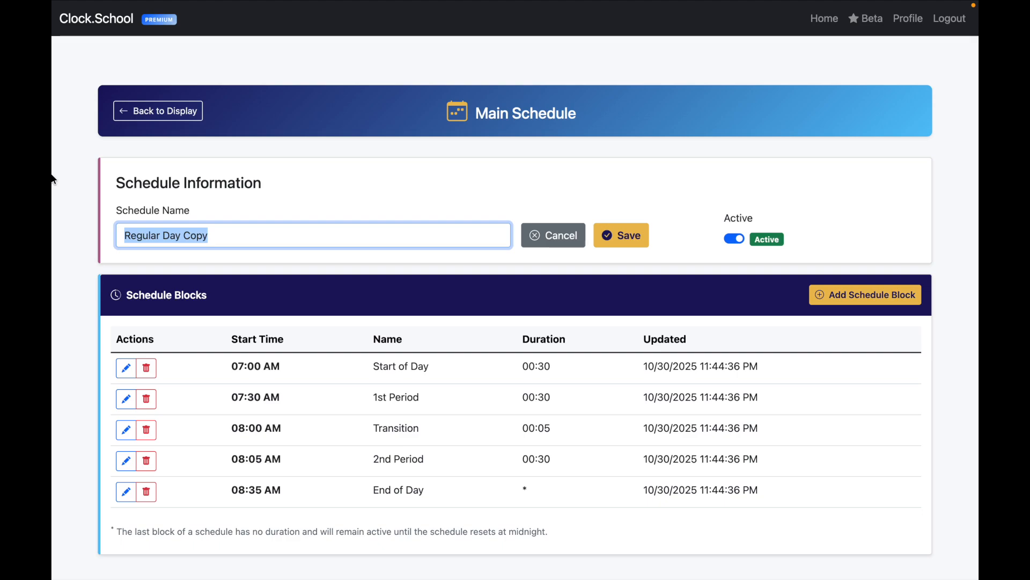
pyautogui.write('Halk')
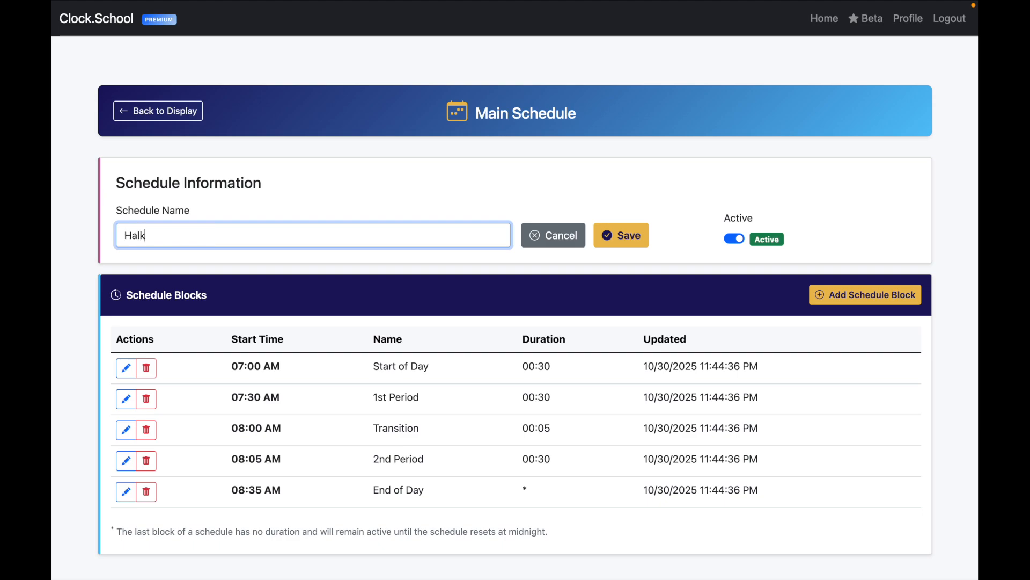
pyautogui.press('BackSpace')
pyautogui.write('f Day')
pyautogui.click(617, 235)
pyautogui.scroll(-1, 666, 357)
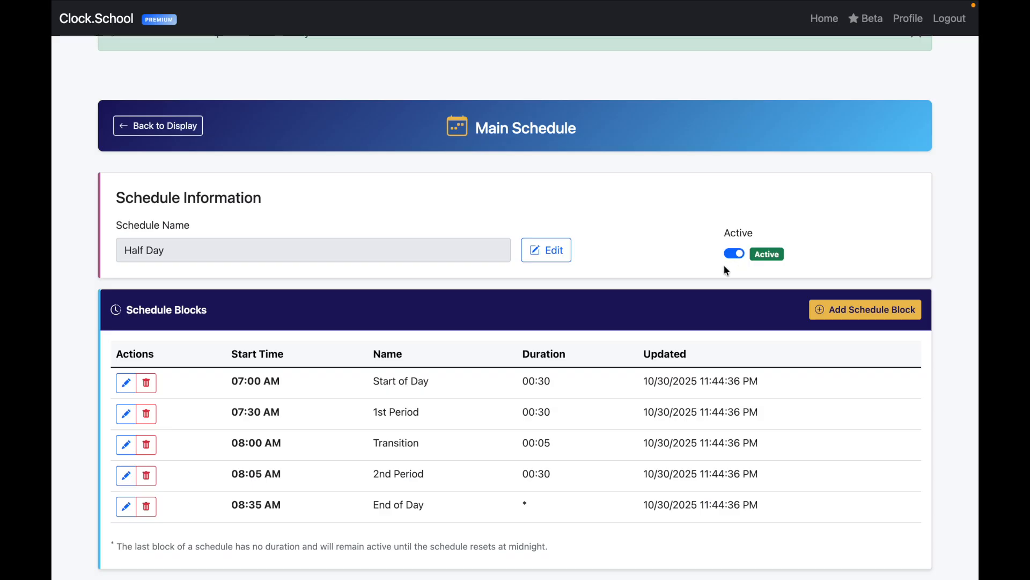
# Step: Deactivate Half Day, delete its End of Day and 2nd Period blocks, and rename Transition to End of Day
pyautogui.click(736, 255)
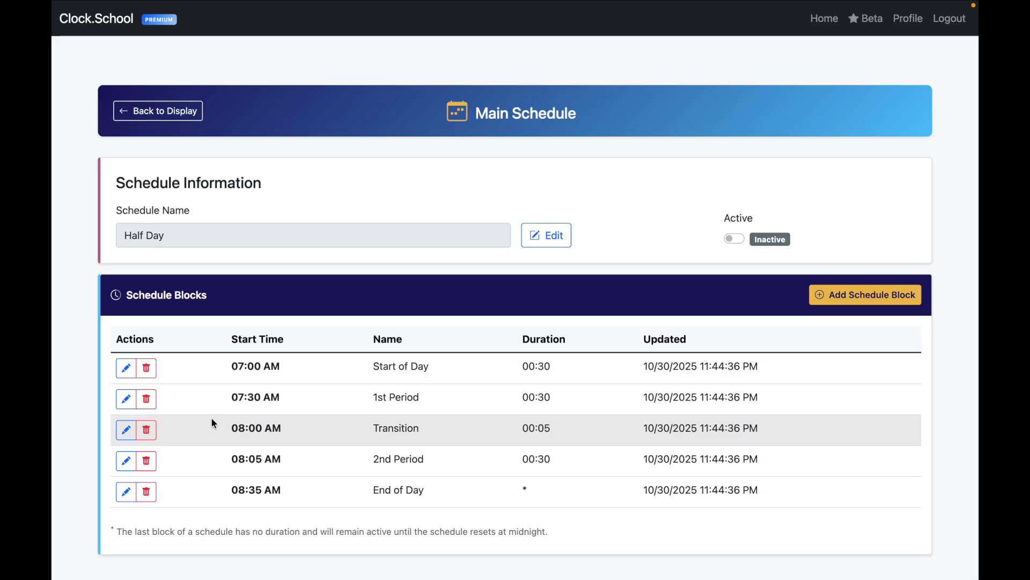
pyautogui.click(147, 491)
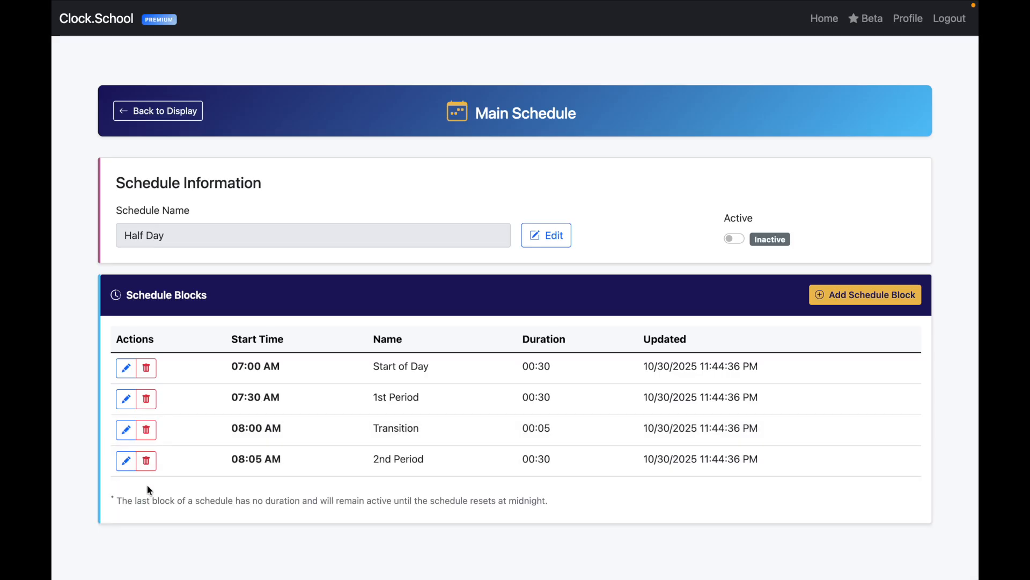
pyautogui.click(145, 462)
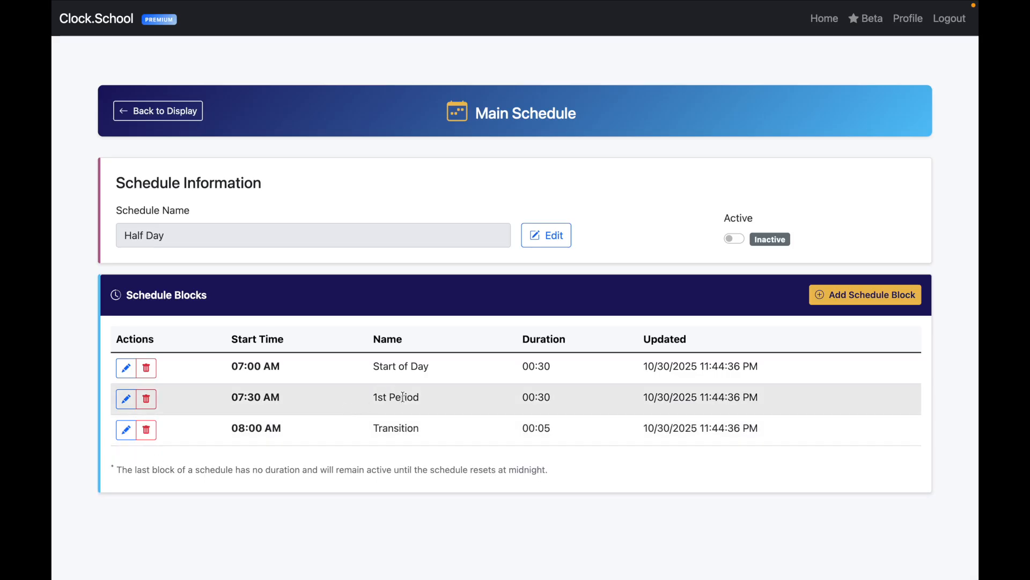
pyautogui.click(126, 429)
pyautogui.doubleClick(408, 428)
pyautogui.write('End of Day')
pyautogui.press('Return')
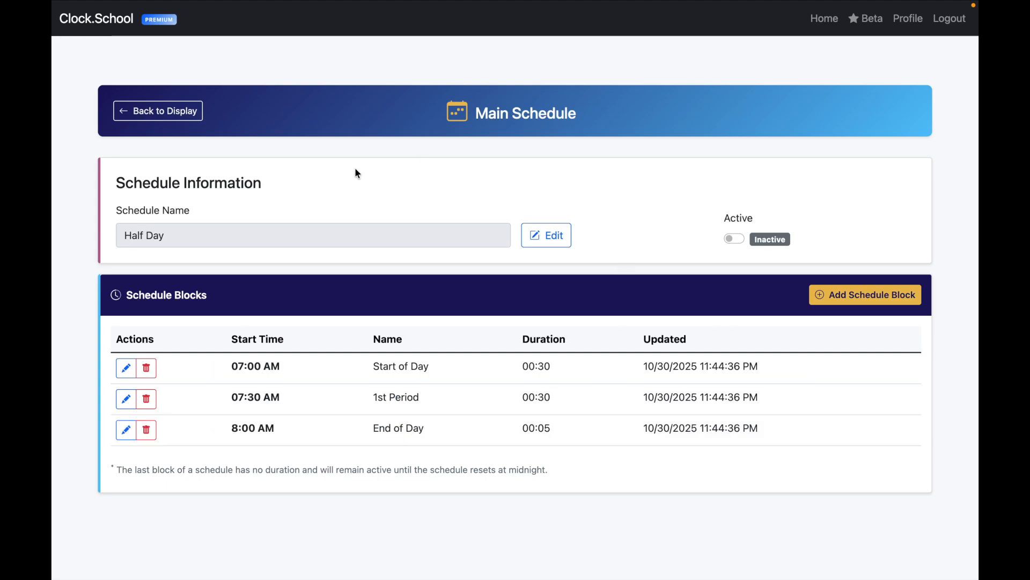
pyautogui.click(168, 114)
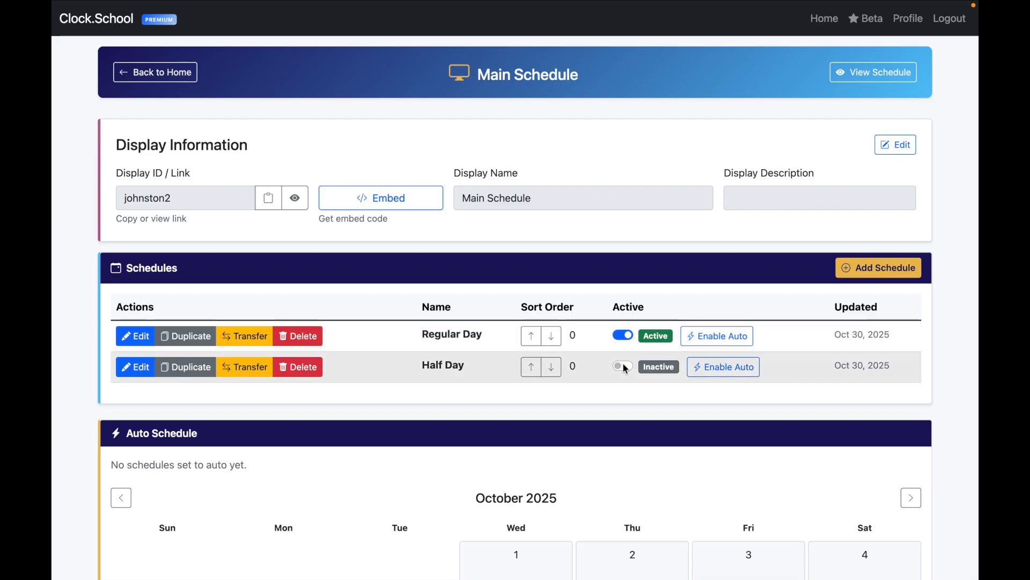
pyautogui.click(892, 71)
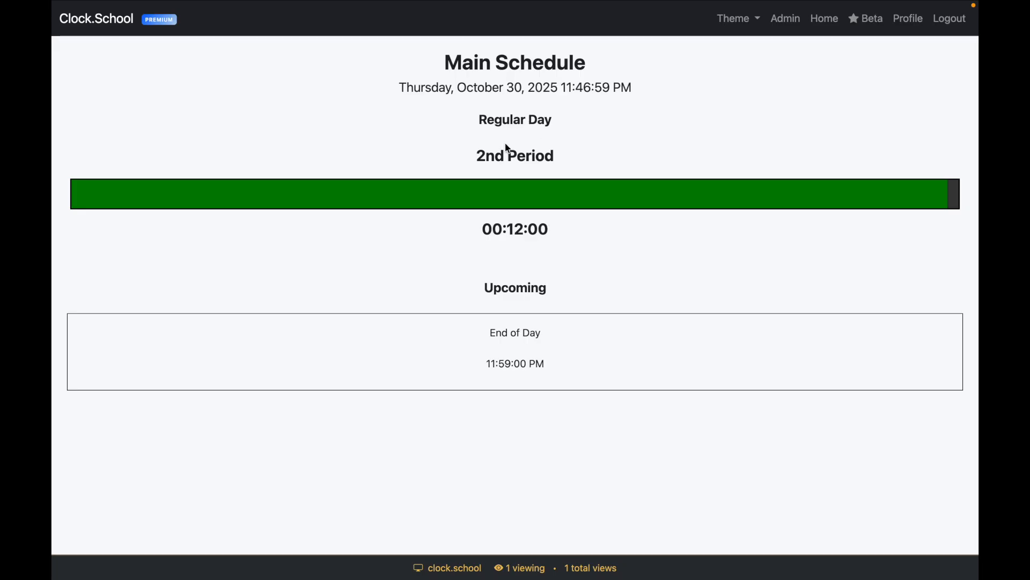
pyautogui.press('super+w')
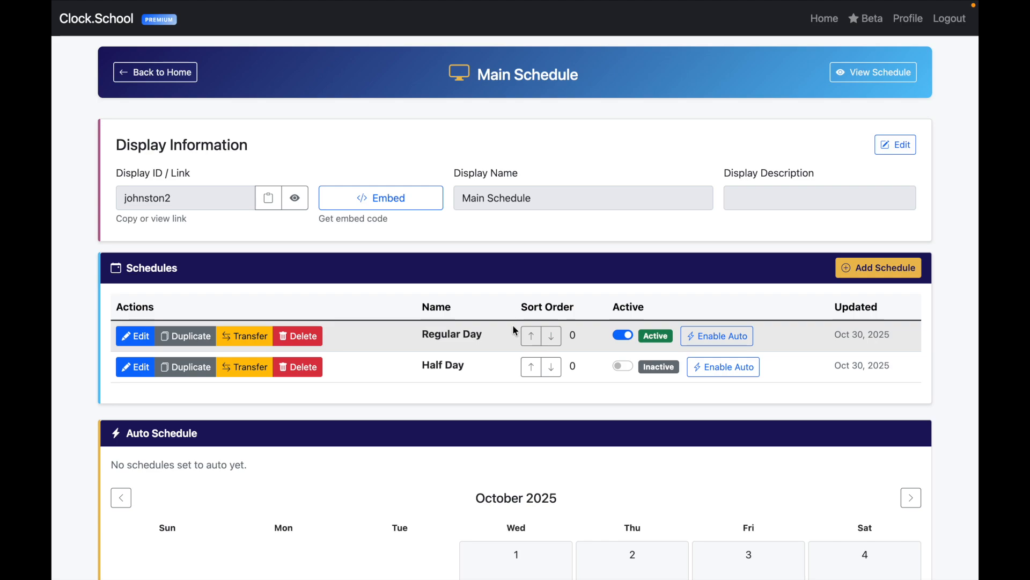
# Step: Make Half Day active instead of Regular Day and apply the High Contrast theme to the live display
pyautogui.click(625, 333)
pyautogui.click(625, 365)
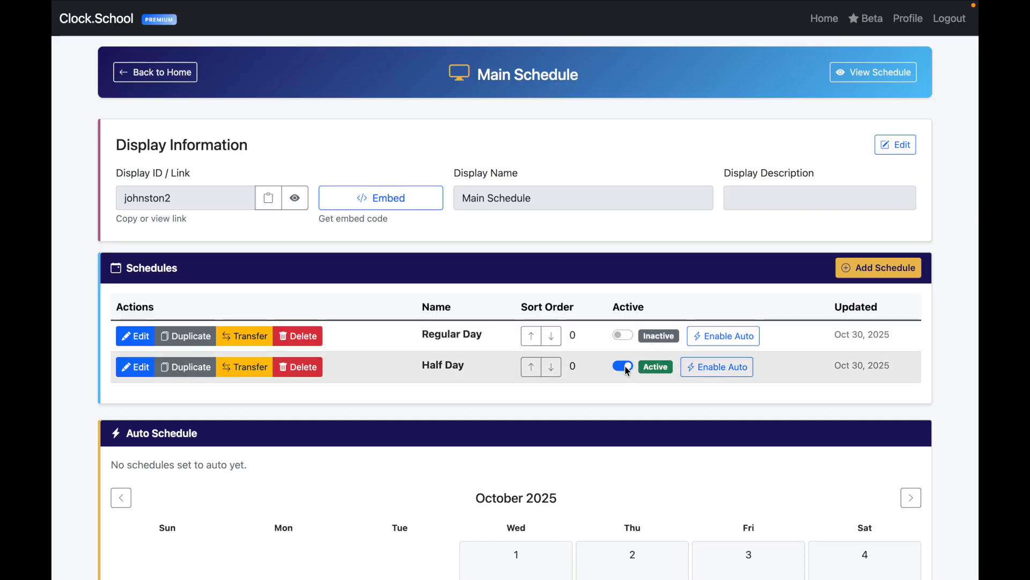
pyautogui.click(887, 82)
pyautogui.moveTo(486, 125); pyautogui.dragTo(453, 126)
pyautogui.click(629, 136)
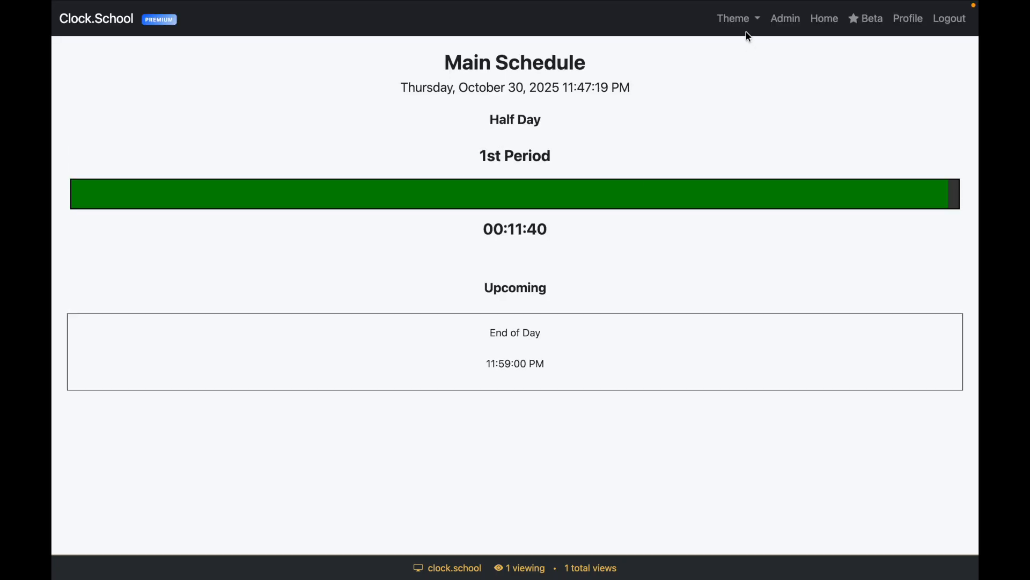
pyautogui.click(743, 21)
pyautogui.click(751, 130)
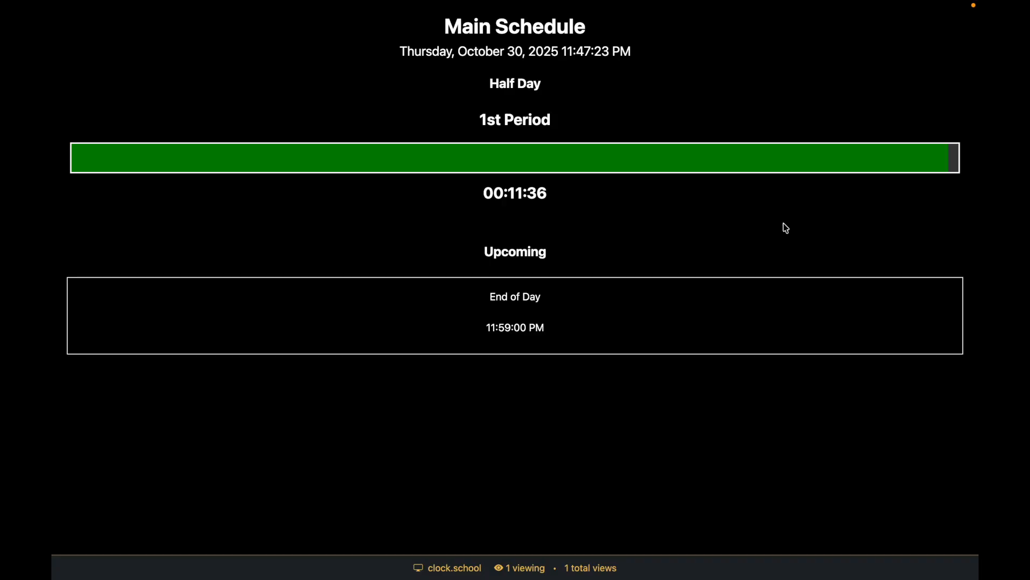
pyautogui.press('super+w')
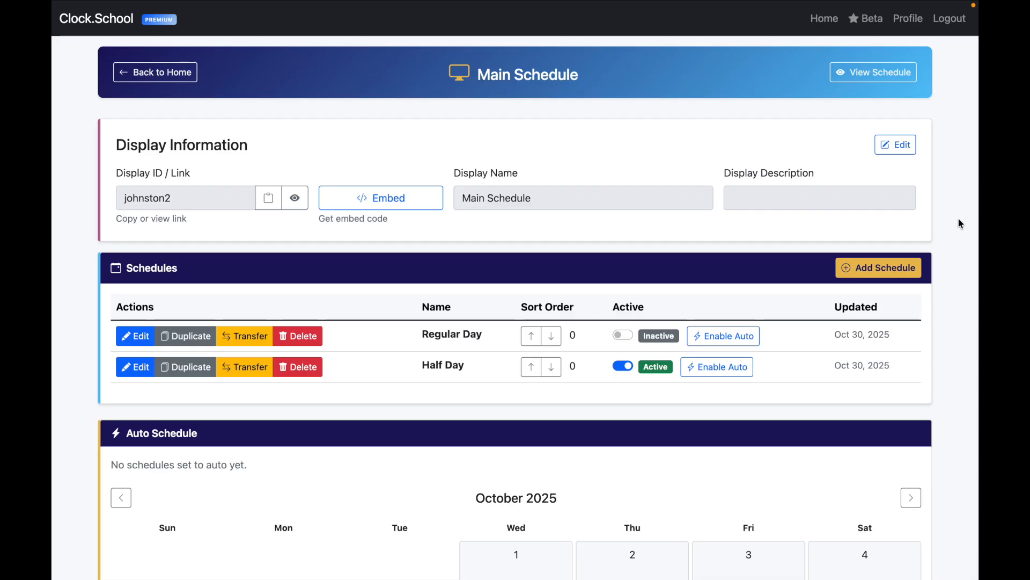
# Step: Reactivate Regular Day, check the live Main Schedule display, and open the Beta Testing Dashboard
pyautogui.scroll(-1, 958, 230)
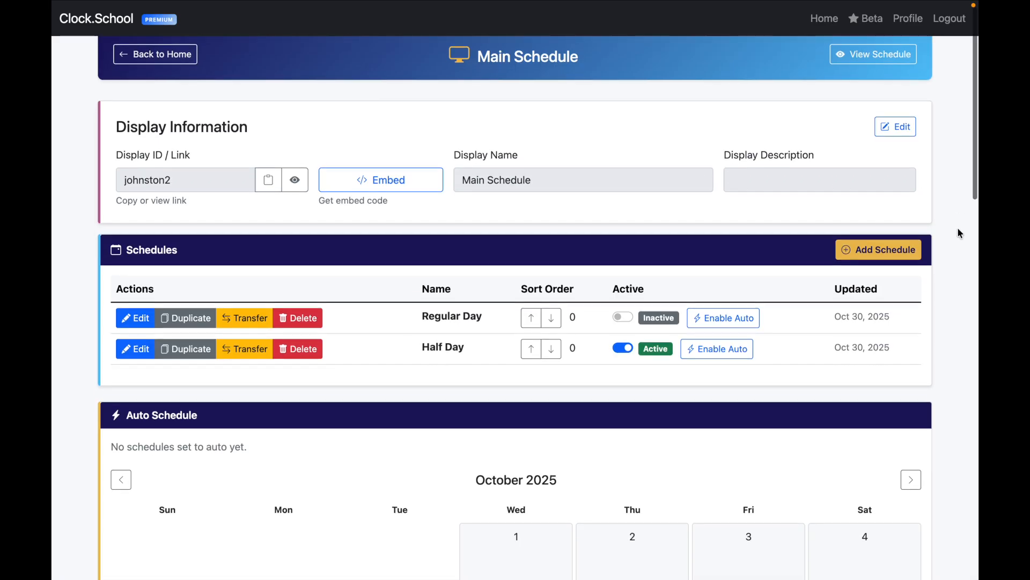
pyautogui.click(626, 317)
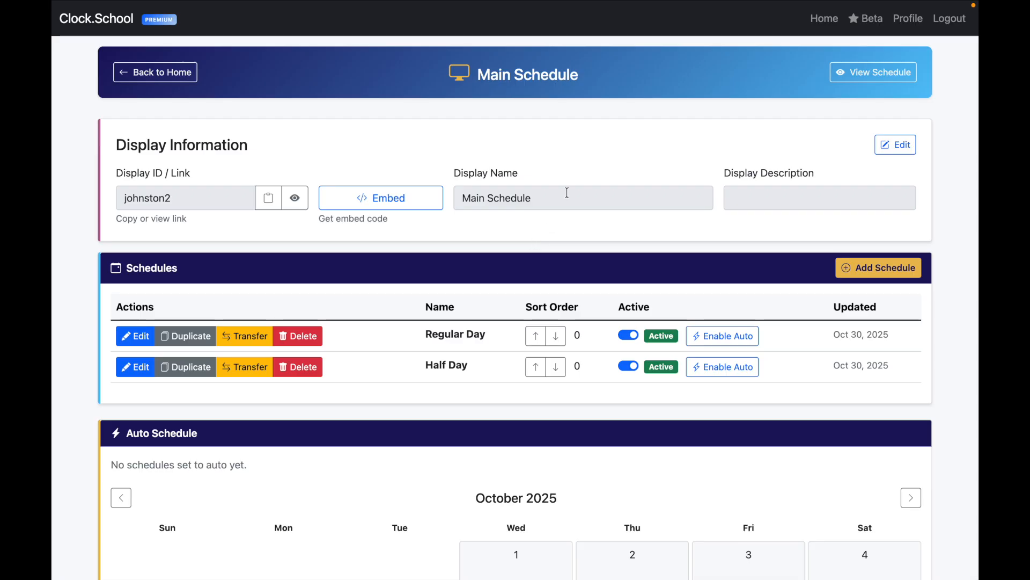
pyautogui.click(865, 75)
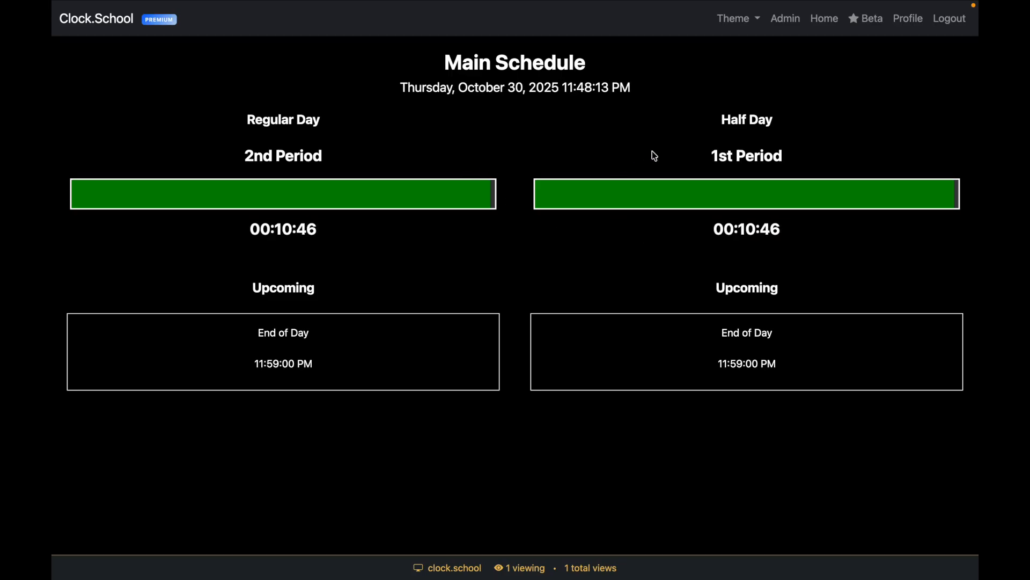
pyautogui.click(873, 31)
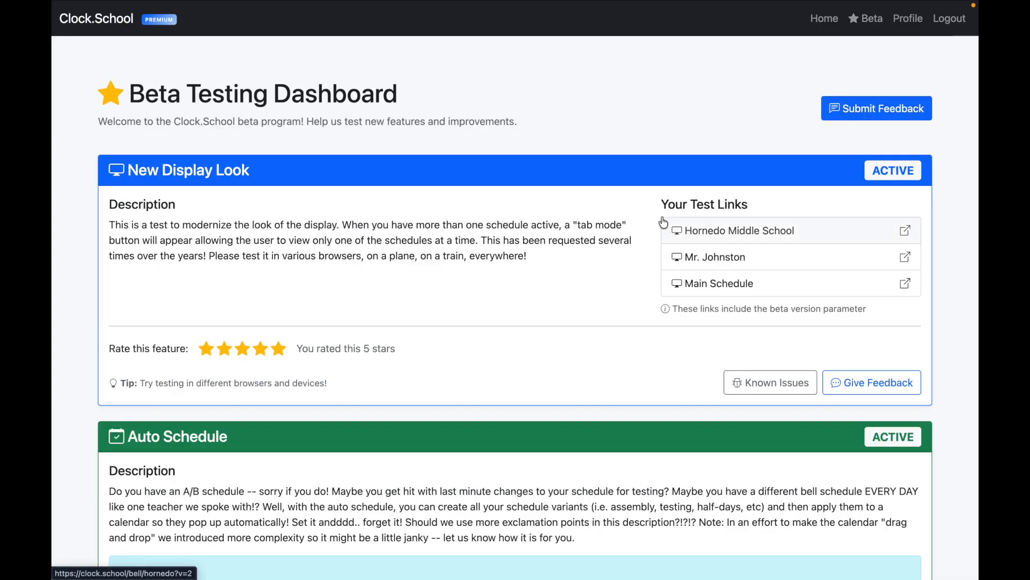
# Step: Open Main Schedule in the new Beta look and toggle the side-by-side schedule view on and off
pyautogui.scroll(-2, 646, 342)
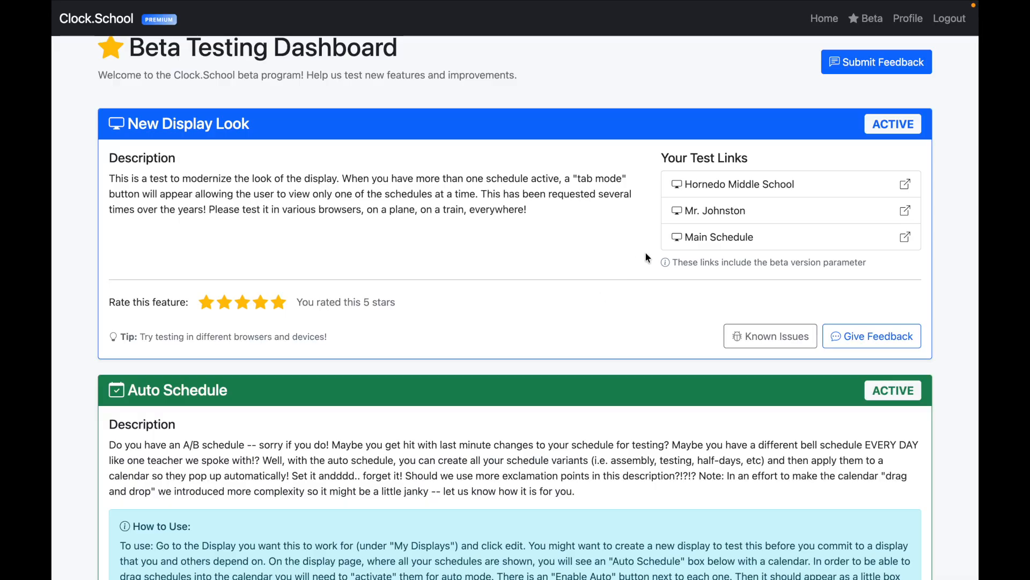
pyautogui.click(732, 242)
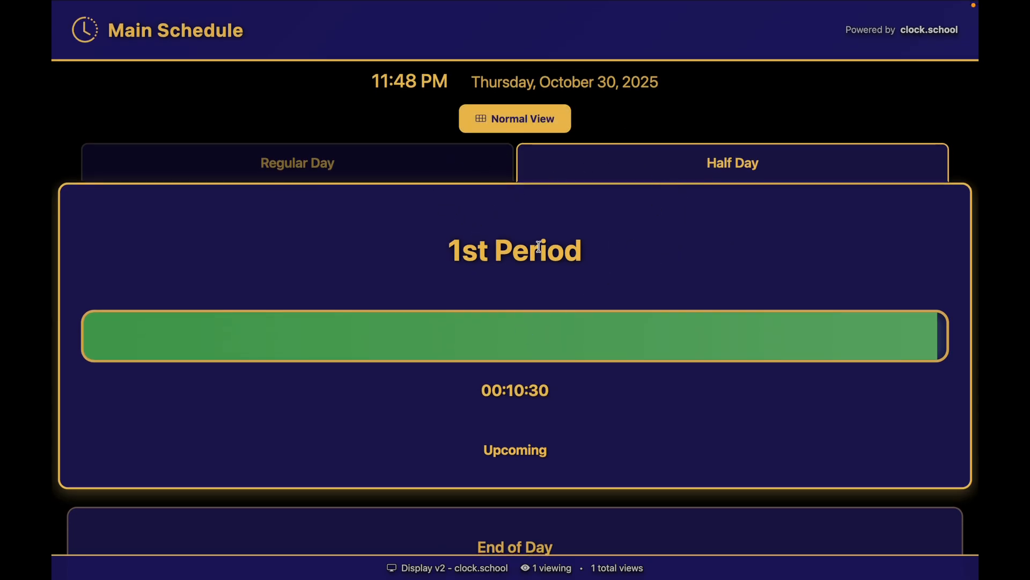
pyautogui.click(524, 120)
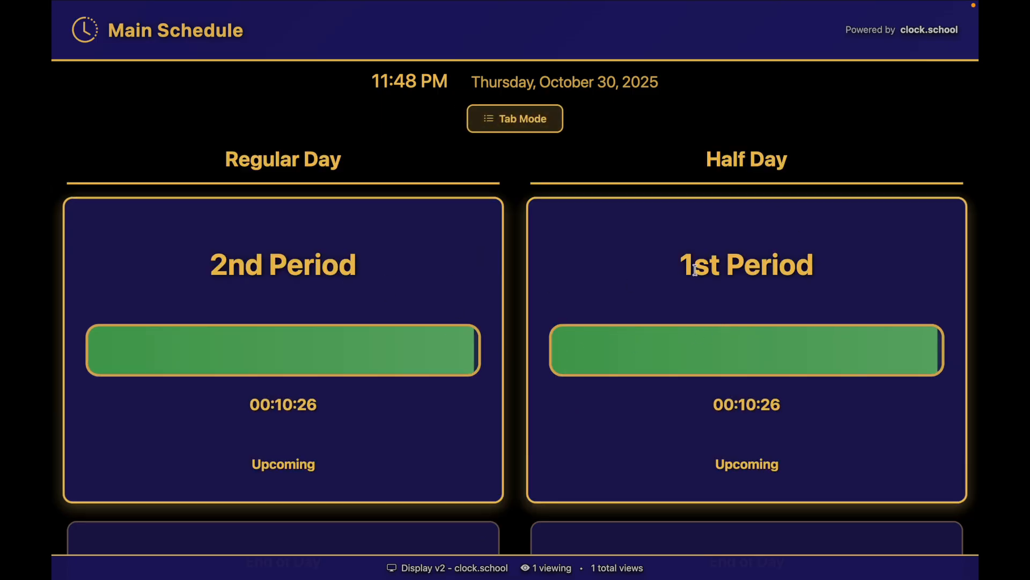
pyautogui.click(515, 118)
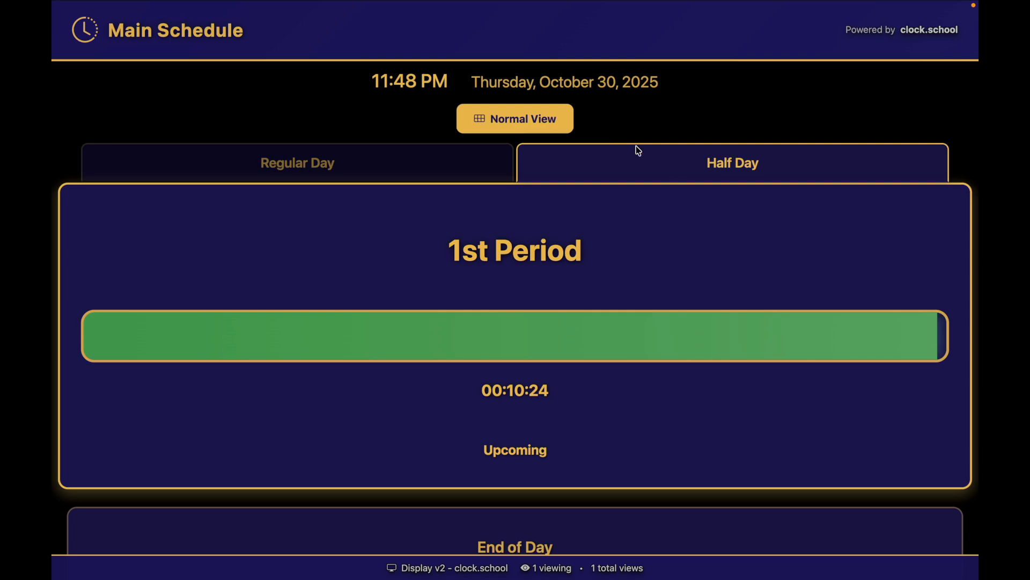
# Step: Flip between the Regular Day and Half Day schedules in the new display
pyautogui.click(403, 161)
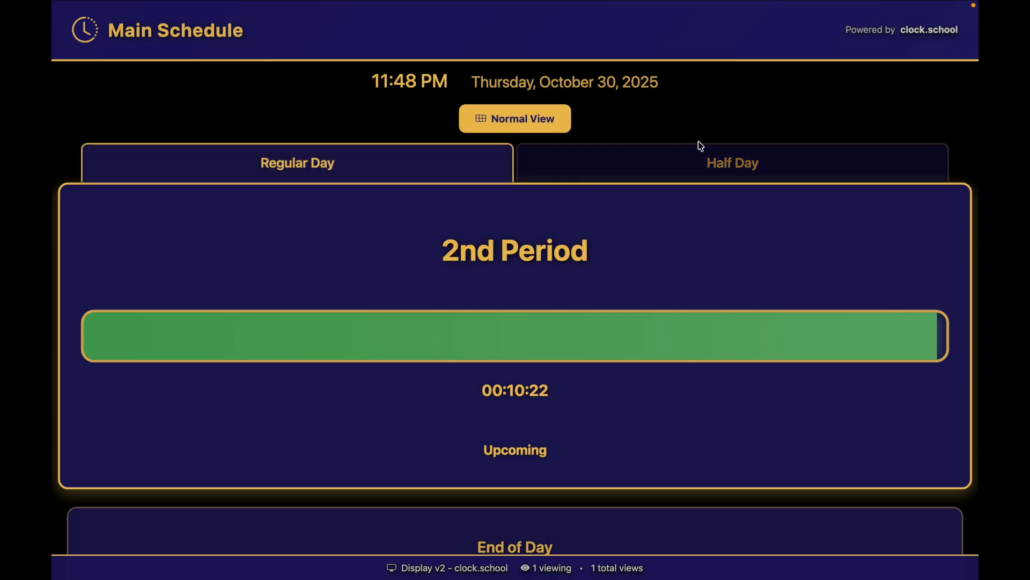
pyautogui.click(697, 160)
pyautogui.click(453, 172)
pyautogui.click(663, 168)
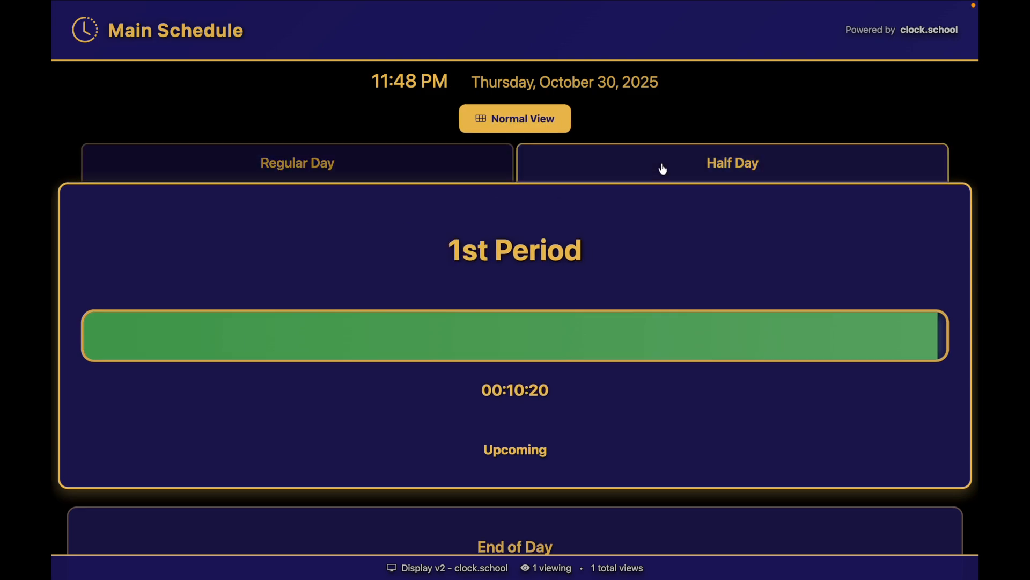
pyautogui.scroll(-2, 665, 395)
pyautogui.scroll(2, 593, 373)
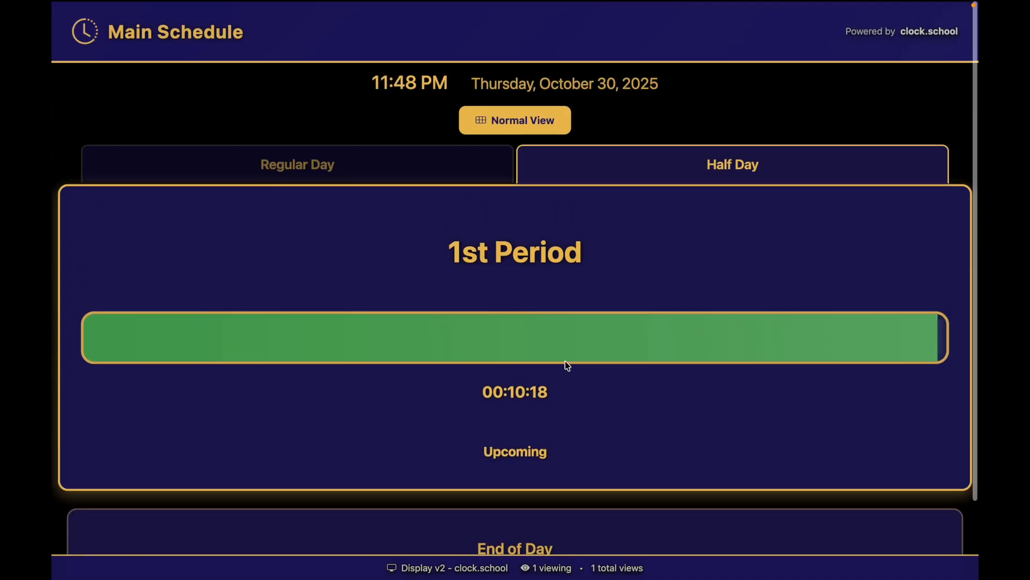
pyautogui.click(403, 177)
pyautogui.click(604, 161)
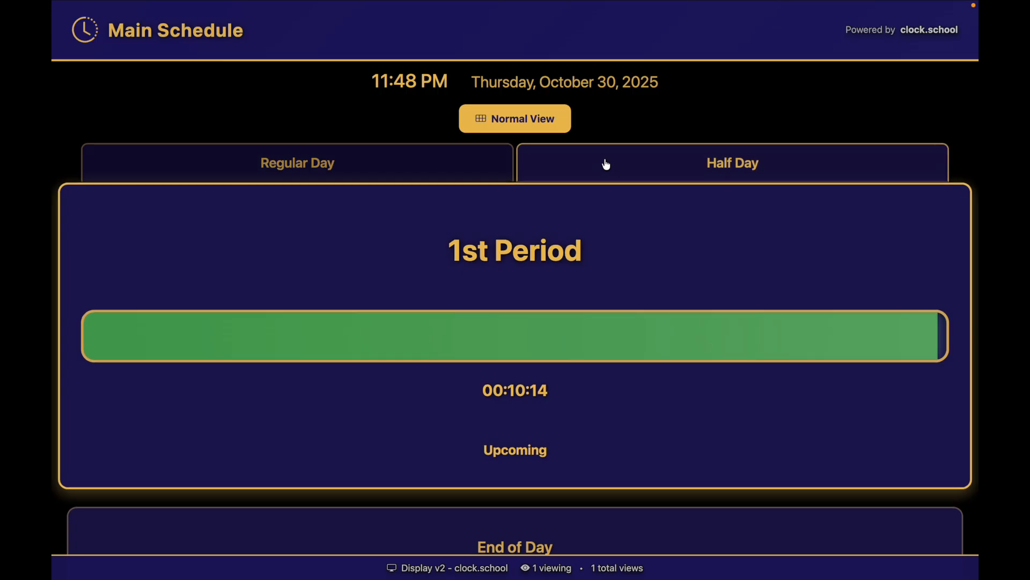
pyautogui.scroll(-3, 581, 293)
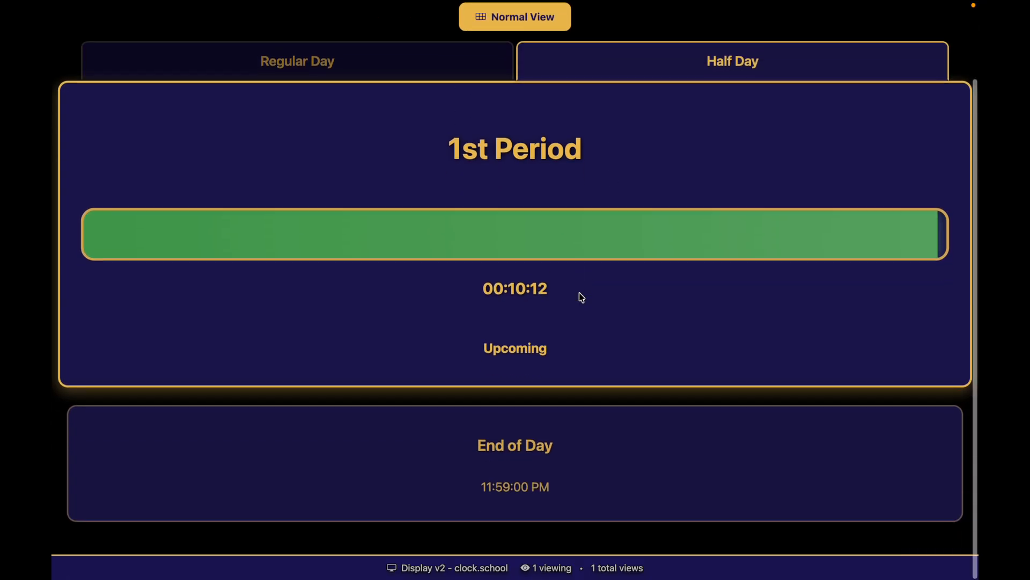
# Step: Return to the home dashboard and open Main Schedule's settings page for editing
pyautogui.scroll(3, 612, 407)
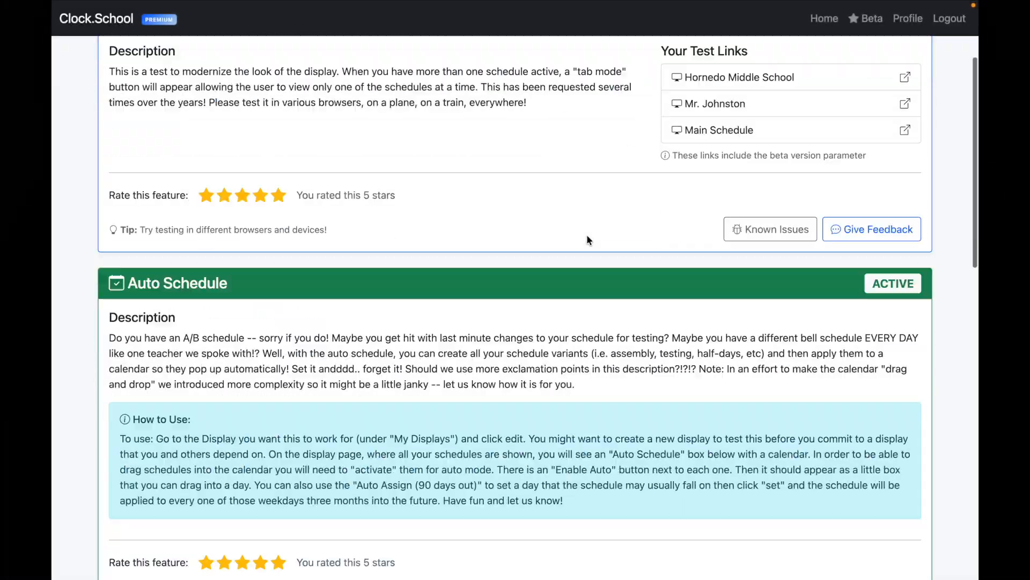
pyautogui.scroll(-10, 587, 237)
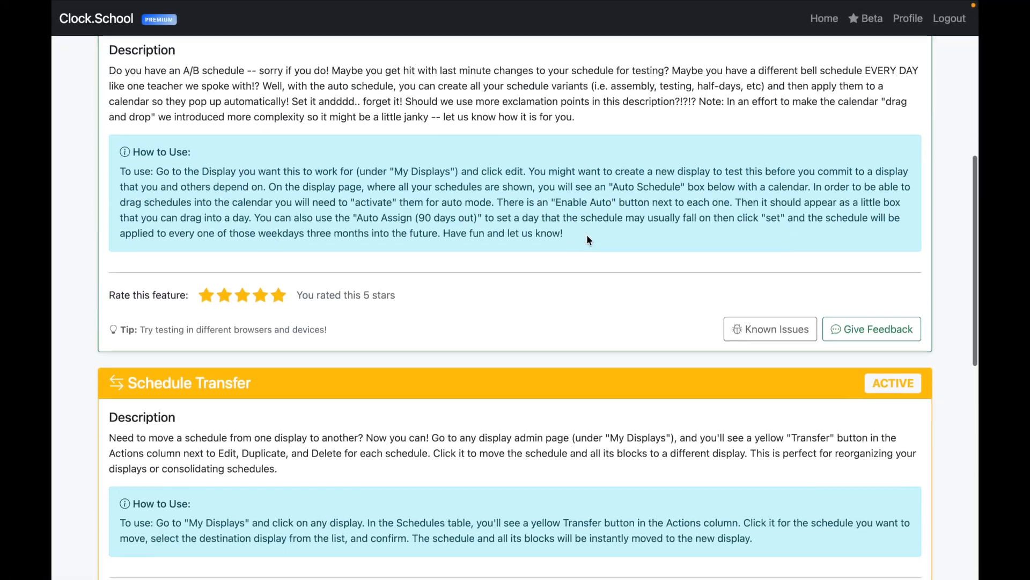
pyautogui.scroll(-5, 587, 237)
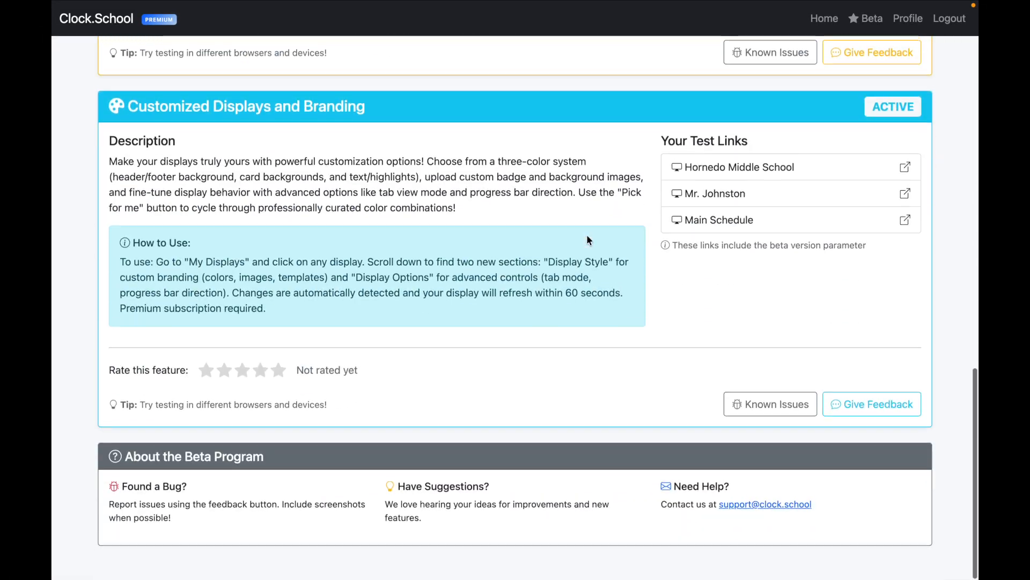
pyautogui.scroll(15, 588, 236)
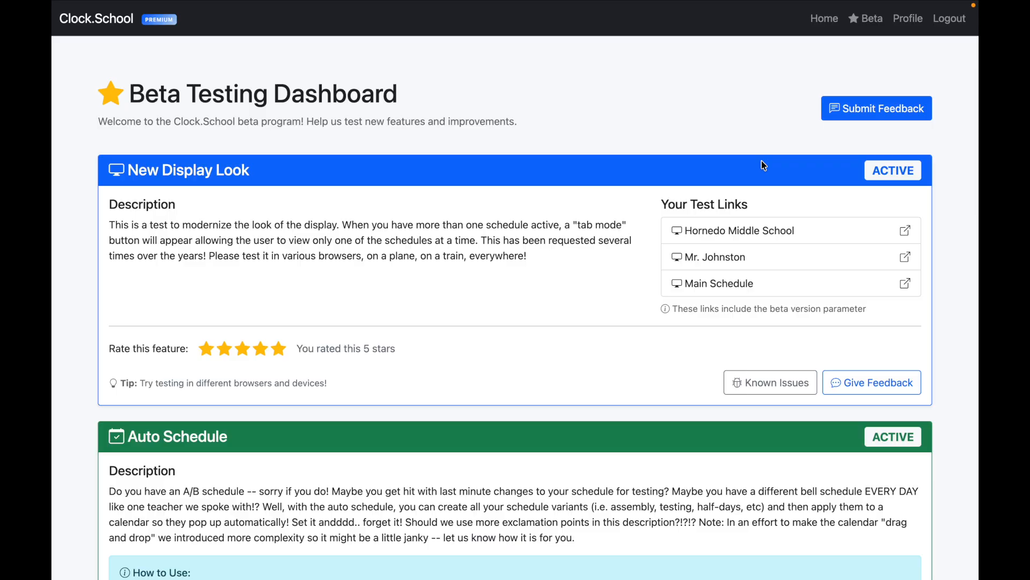
pyautogui.click(828, 23)
pyautogui.click(132, 537)
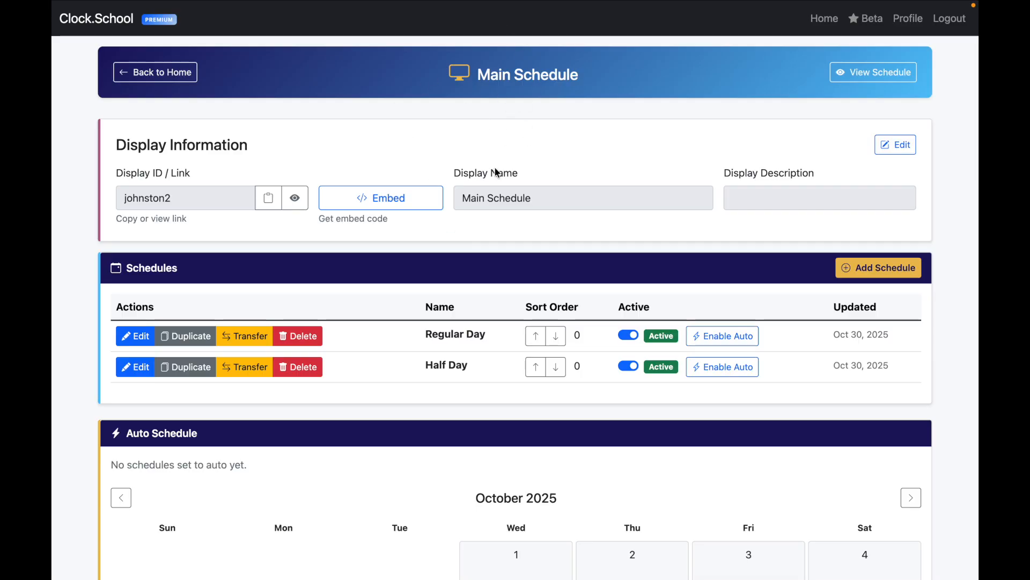
# Step: Enable auto scheduling for both Regular Day and Half Day
pyautogui.scroll(-7, 480, 275)
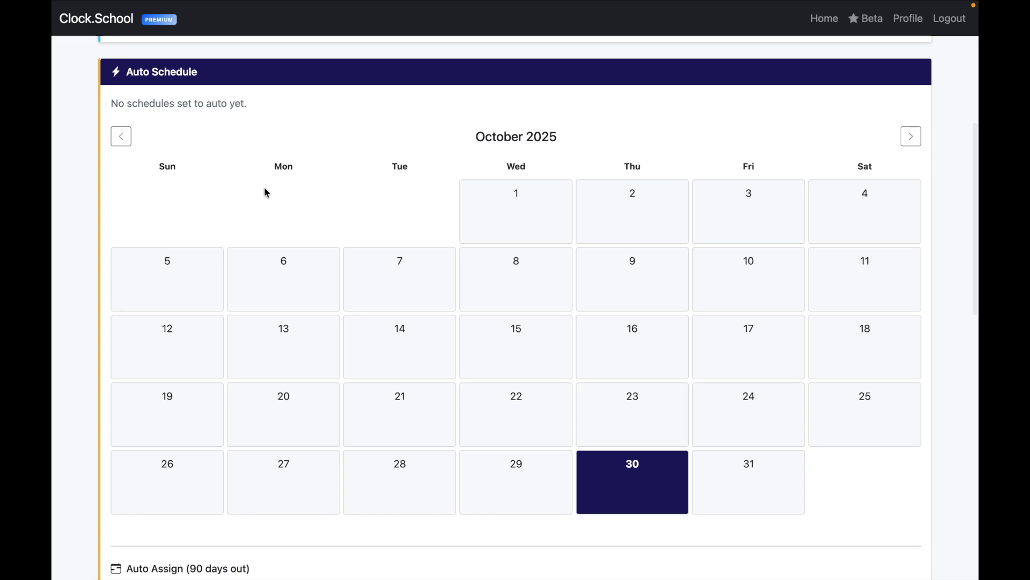
pyautogui.scroll(3, 346, 149)
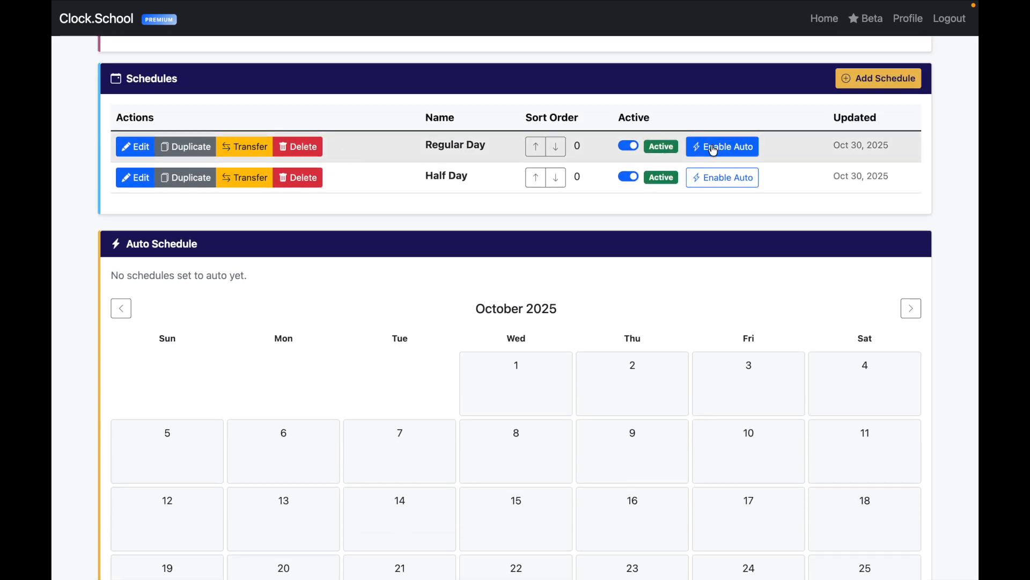
pyautogui.click(713, 148)
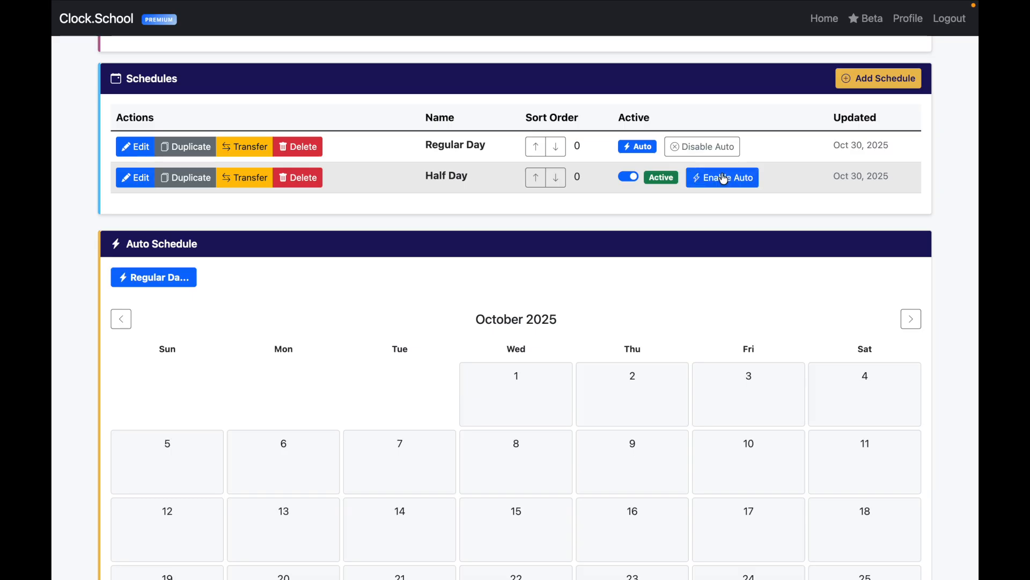
pyautogui.click(723, 179)
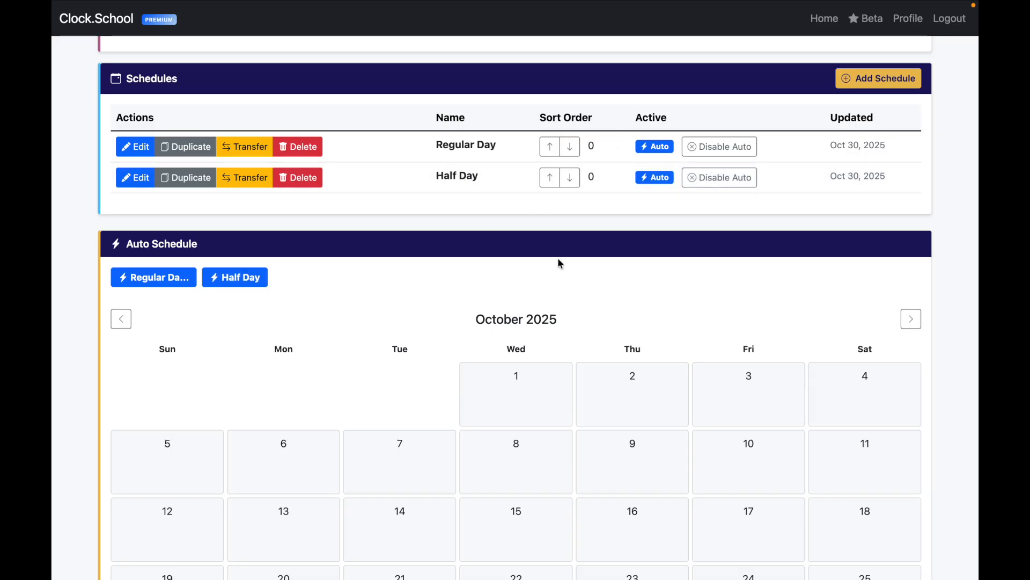
# Step: Auto-assign Regular Day to every Monday, covering 13 dates
pyautogui.scroll(-7, 562, 271)
pyautogui.scroll(-7, 563, 273)
pyautogui.scroll(4, 562, 273)
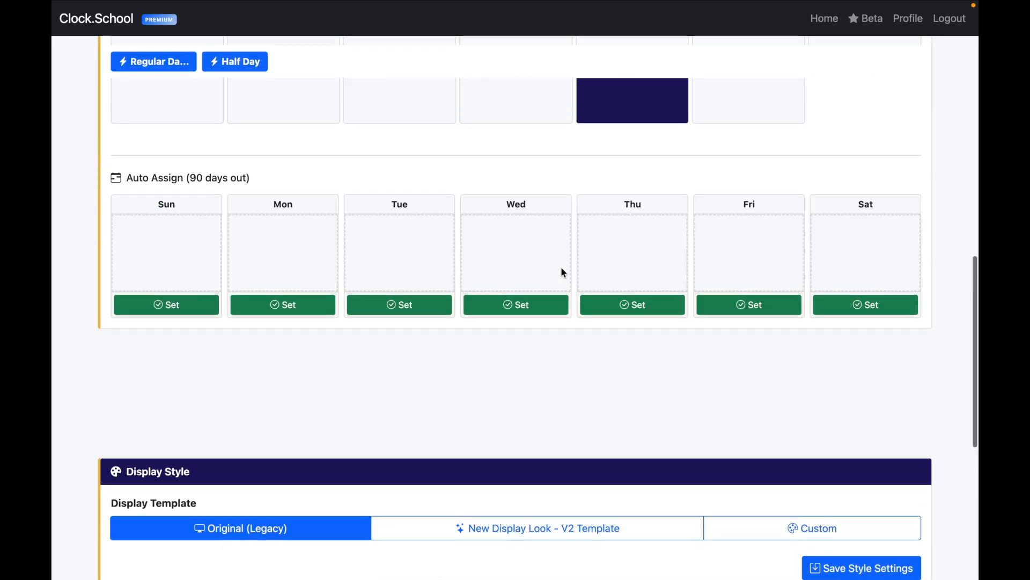
pyautogui.scroll(2, 563, 273)
pyautogui.moveTo(172, 69); pyautogui.dragTo(299, 334)
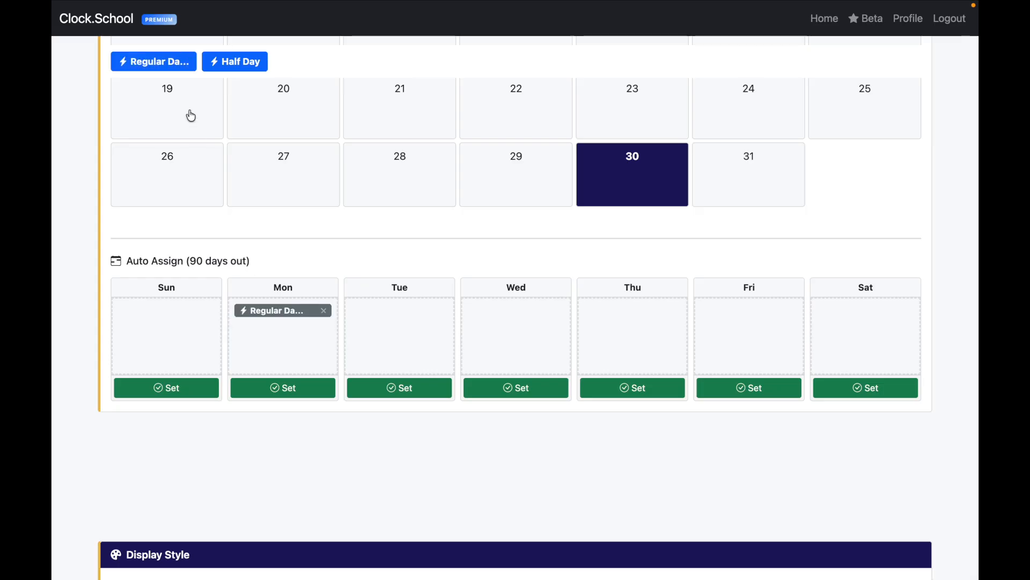
pyautogui.click(290, 387)
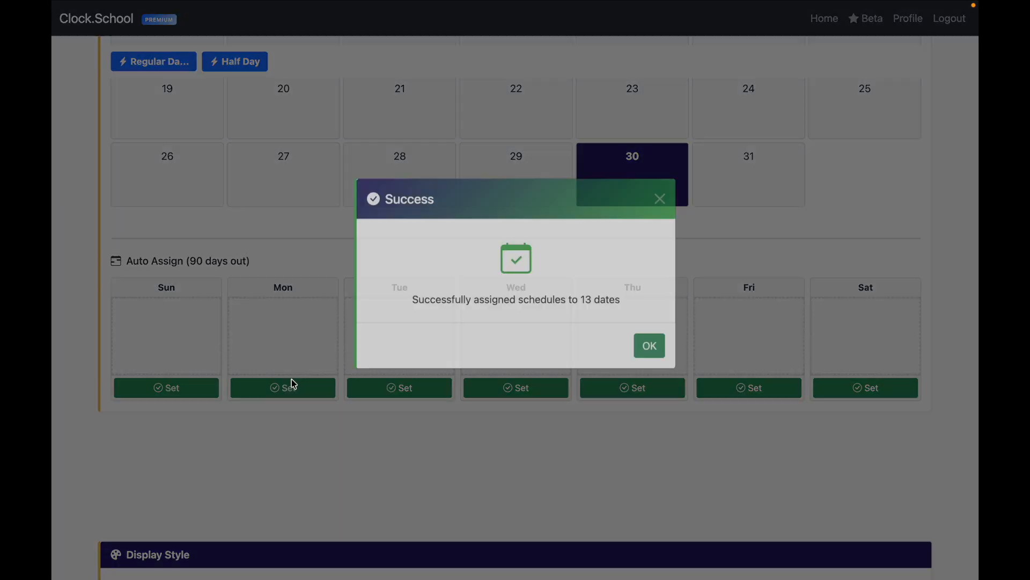
pyautogui.click(650, 362)
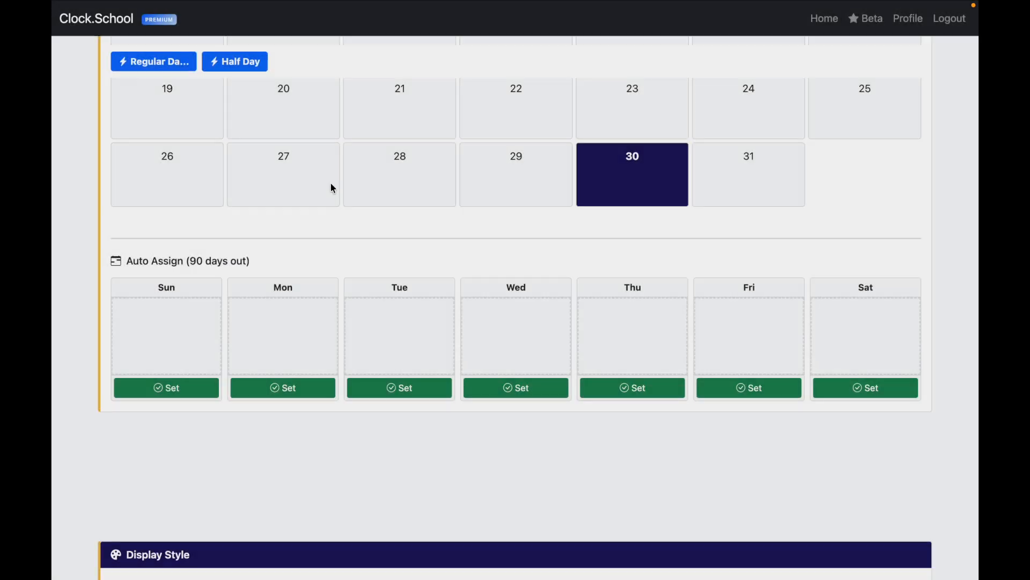
pyautogui.scroll(3, 334, 184)
pyautogui.scroll(2, 335, 183)
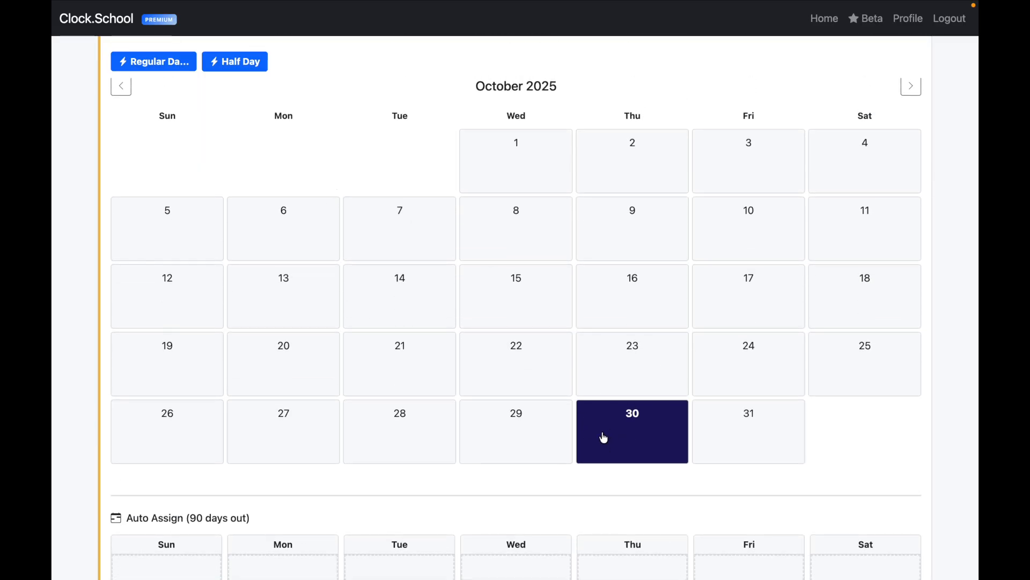
# Step: Show November 2025 and auto-assign Regular Day to every Tuesday
pyautogui.click(912, 88)
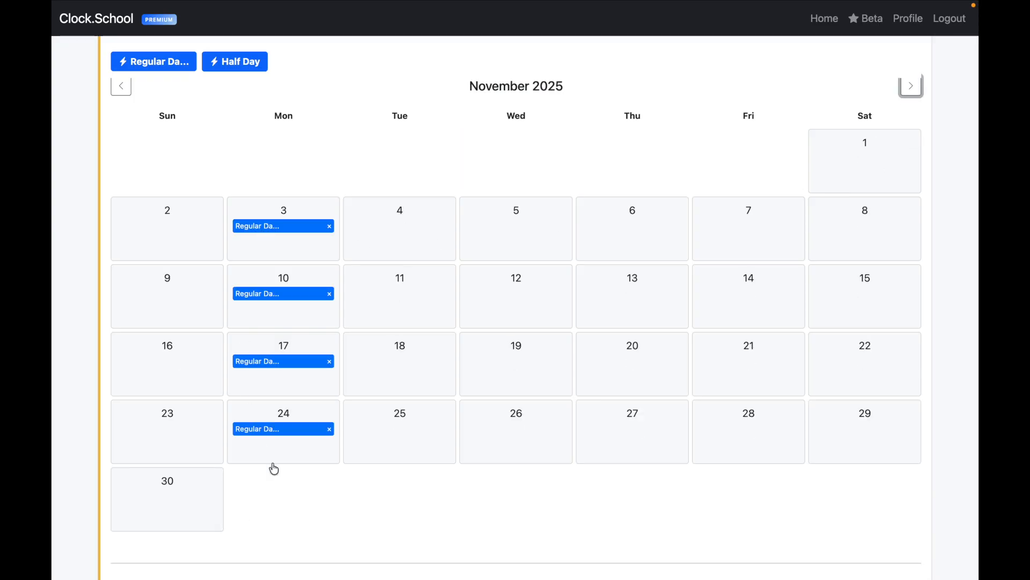
pyautogui.scroll(-5, 424, 183)
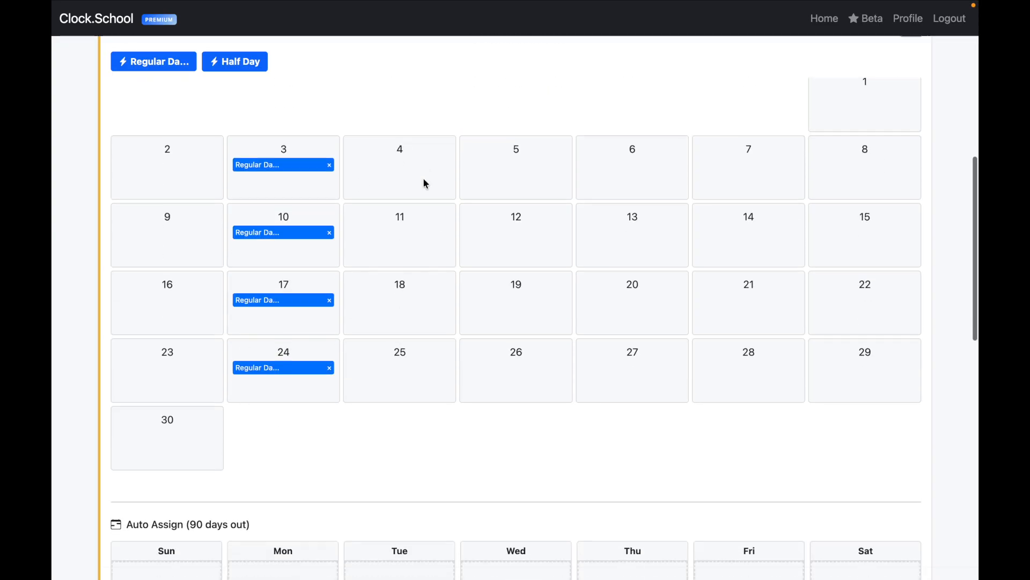
pyautogui.moveTo(161, 63); pyautogui.dragTo(404, 352)
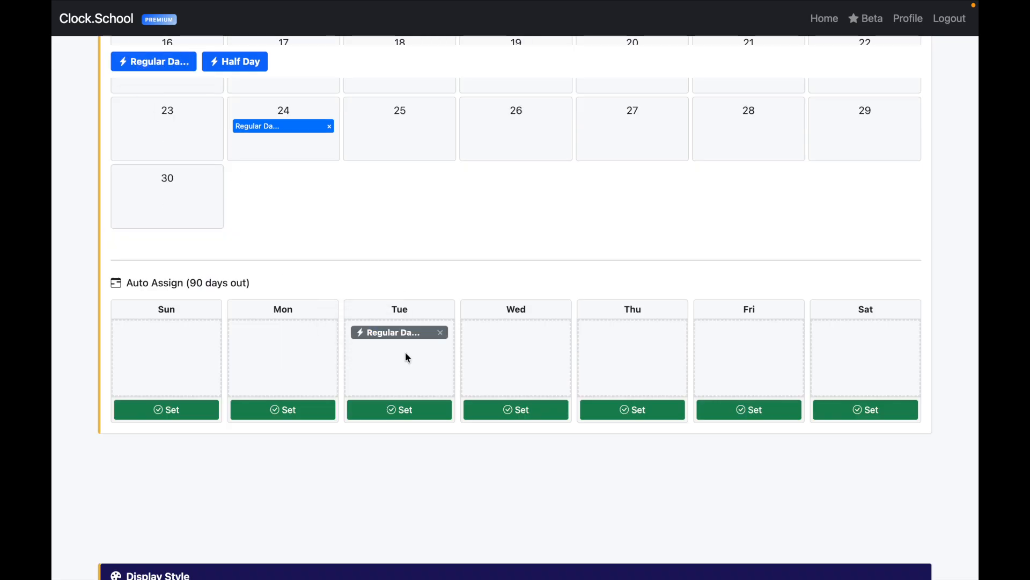
pyautogui.click(421, 410)
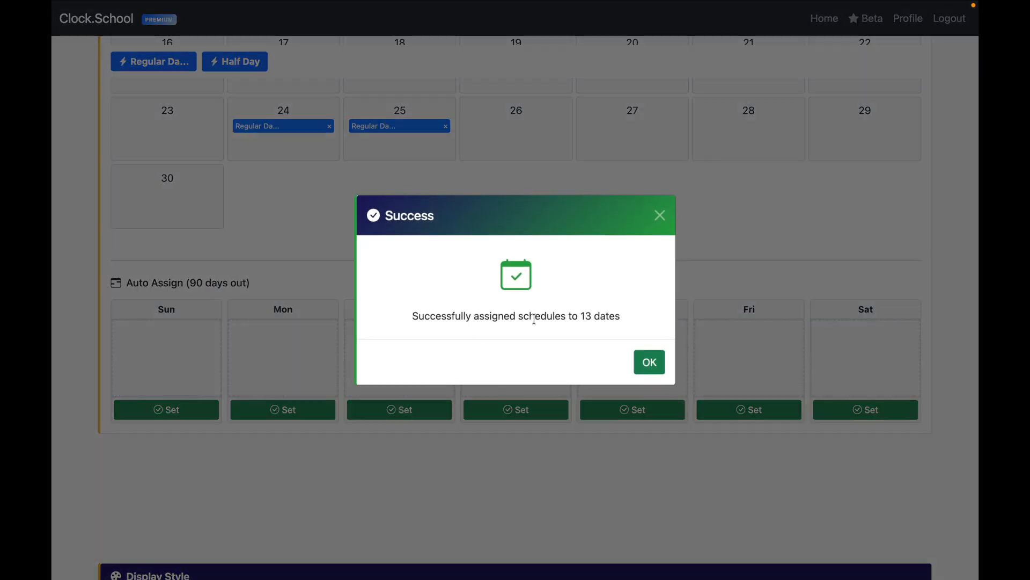
pyautogui.click(651, 361)
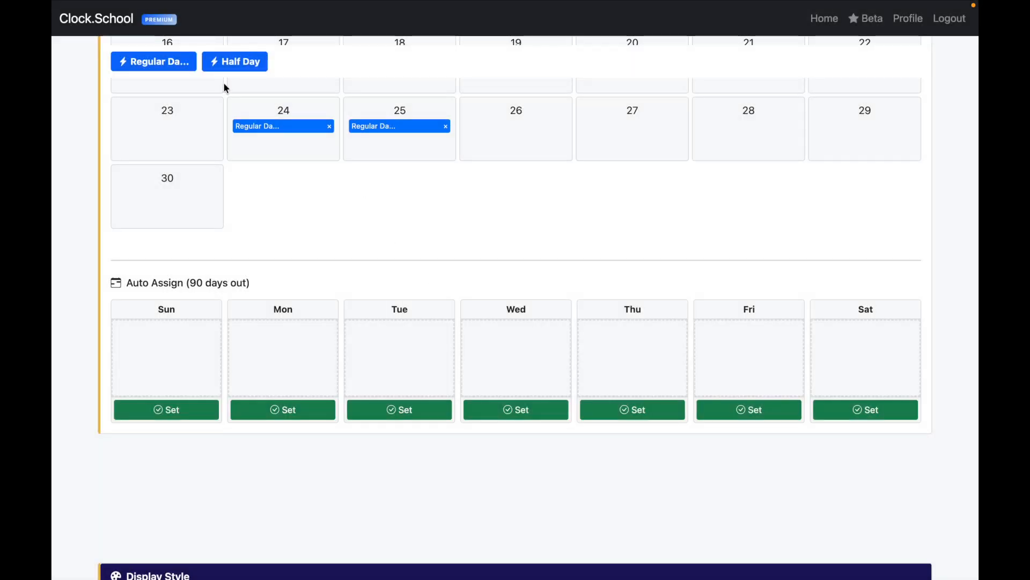
# Step: Auto-assign Half Day to every Wednesday
pyautogui.moveTo(236, 65); pyautogui.dragTo(511, 361)
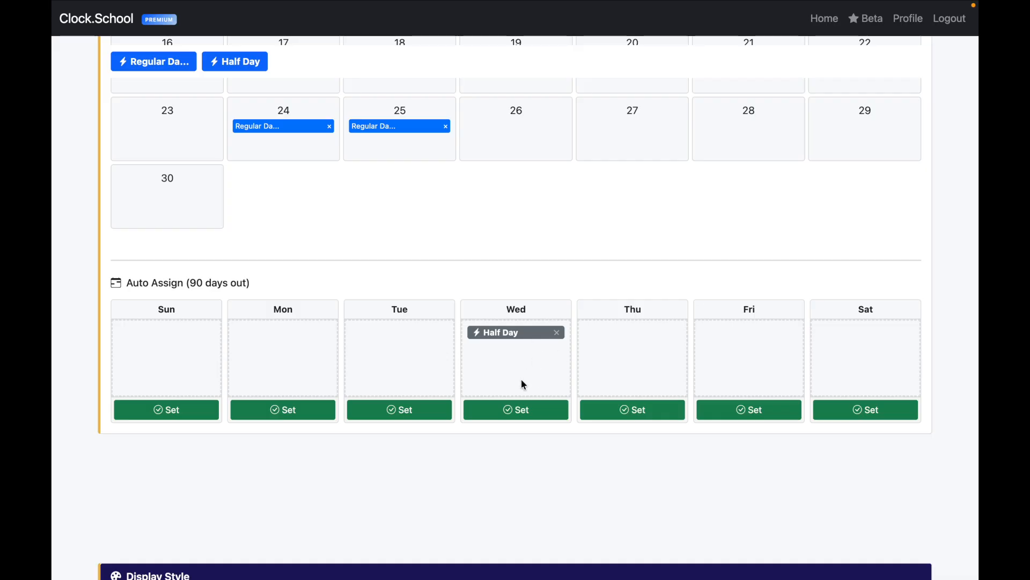
pyautogui.click(514, 412)
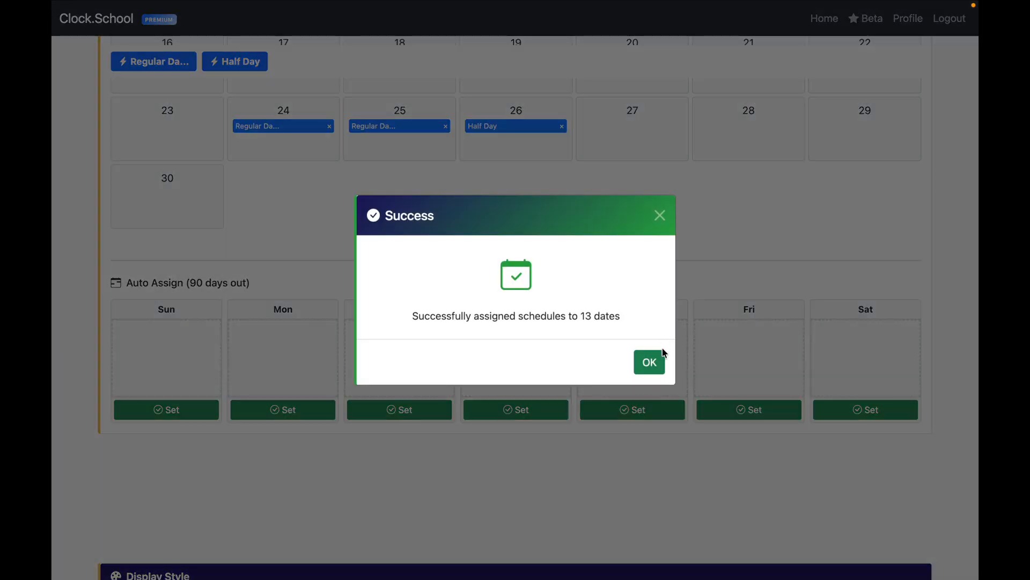
pyautogui.click(649, 362)
pyautogui.scroll(2, 538, 215)
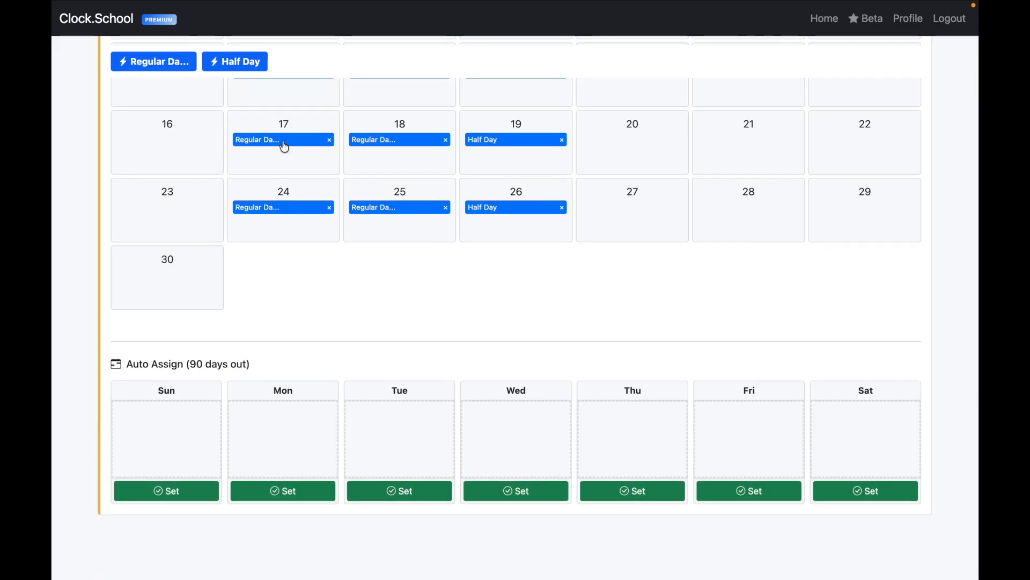
pyautogui.scroll(-2, 401, 246)
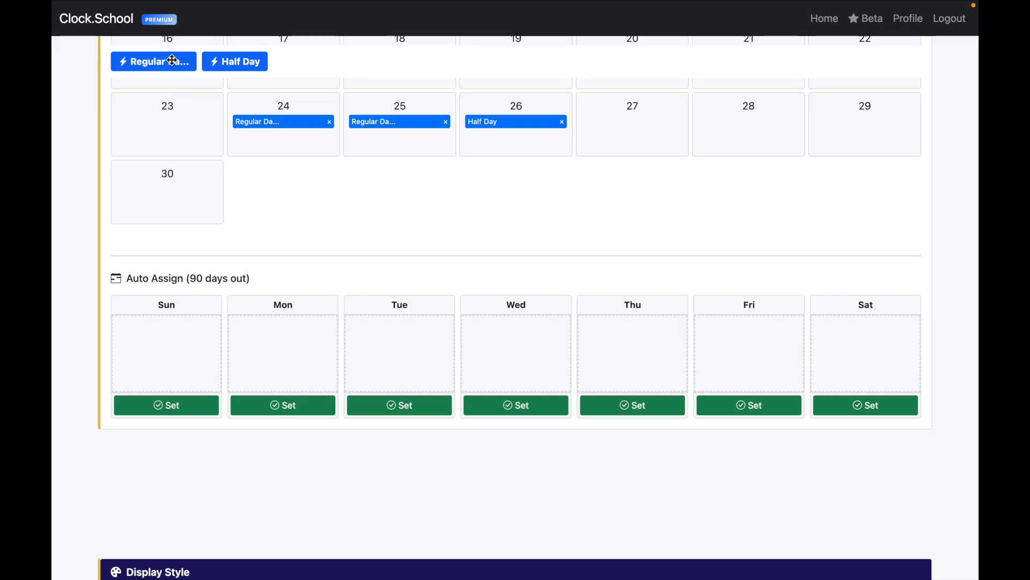
pyautogui.scroll(10, 358, 165)
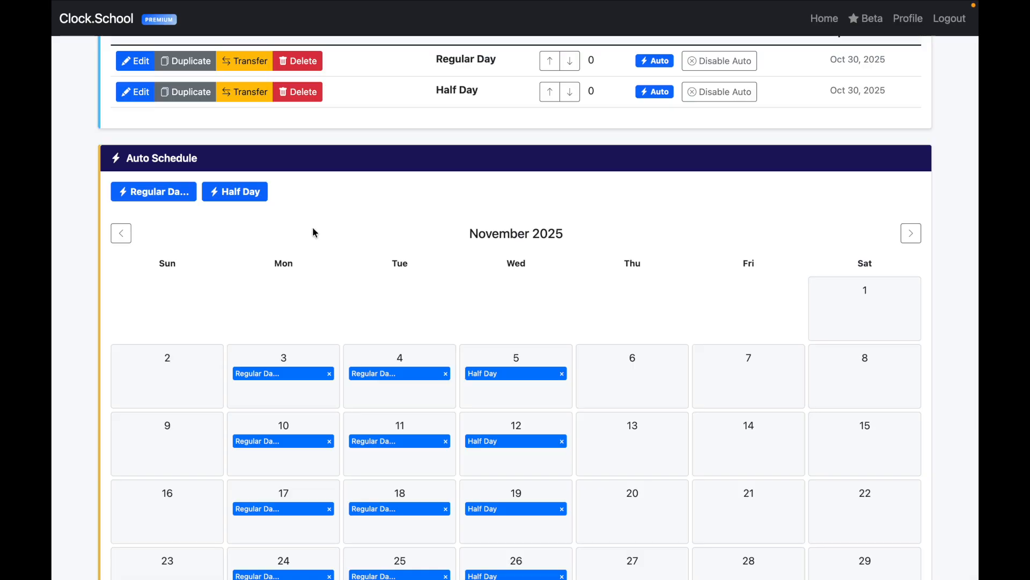
# Step: Replace Regular Day with Half Day on November 3 and re-add Regular Day on November 4
pyautogui.scroll(-1, 677, 294)
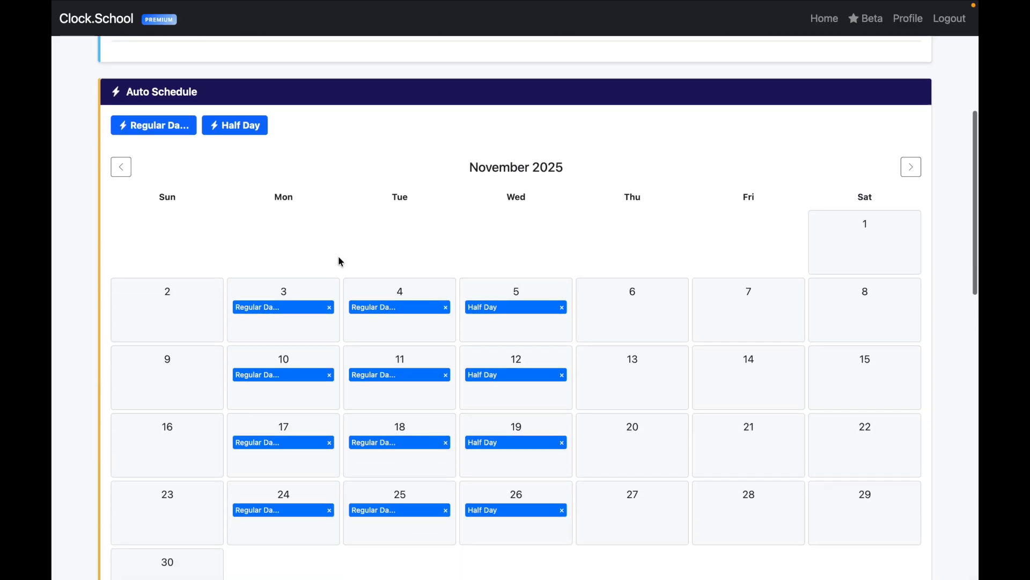
pyautogui.click(329, 307)
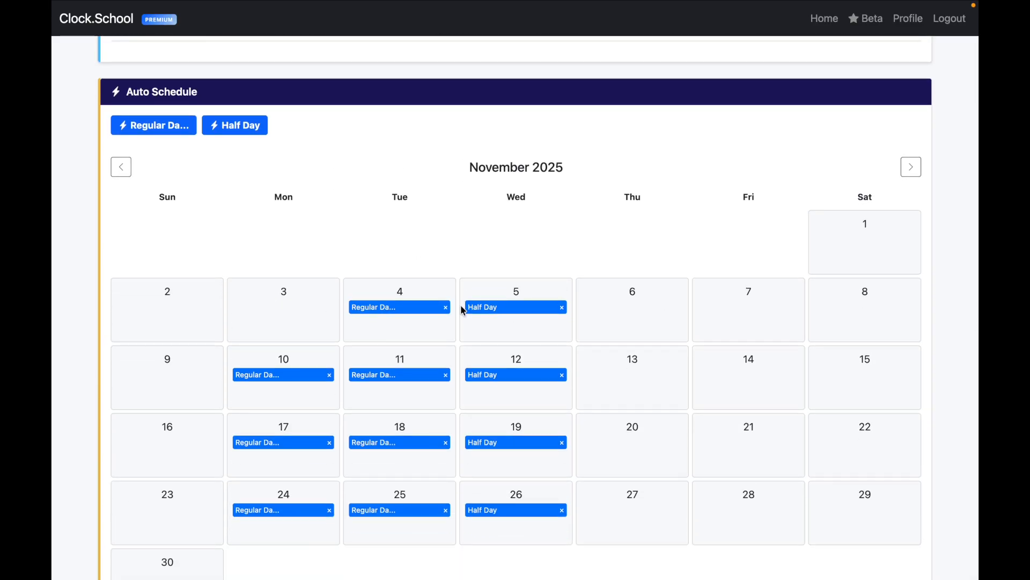
pyautogui.moveTo(216, 120); pyautogui.dragTo(254, 314)
pyautogui.click(446, 307)
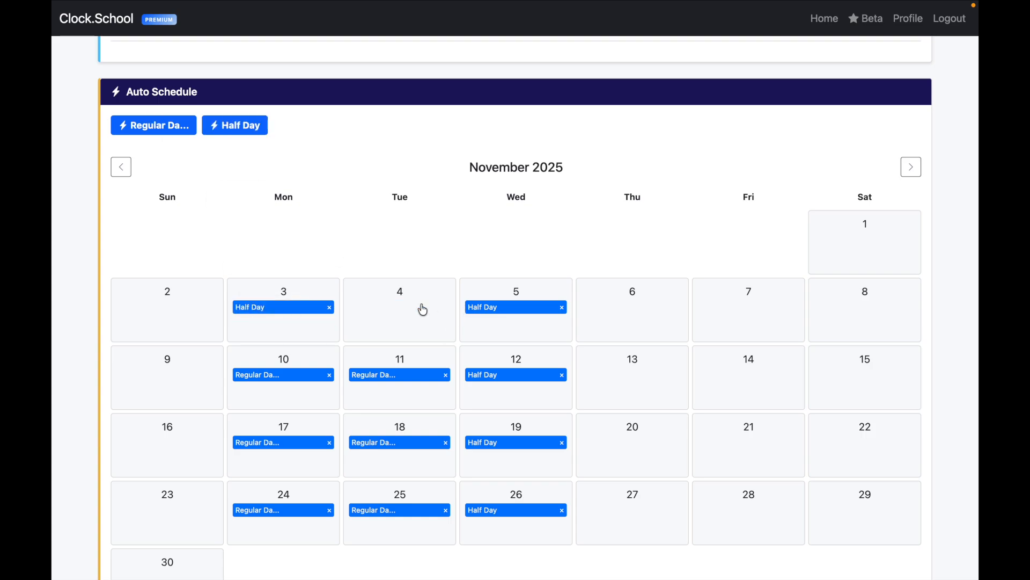
pyautogui.moveTo(172, 126); pyautogui.dragTo(412, 323)
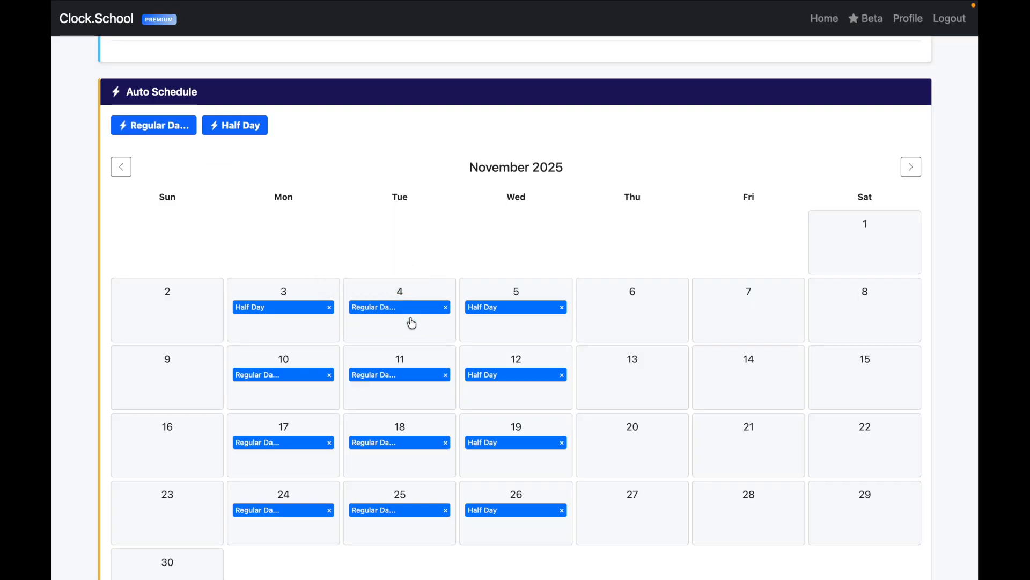
# Step: Schedule Regular Day on November 6, 7 and 14, and Half Day on November 13 and 7
pyautogui.moveTo(164, 126); pyautogui.dragTo(668, 314)
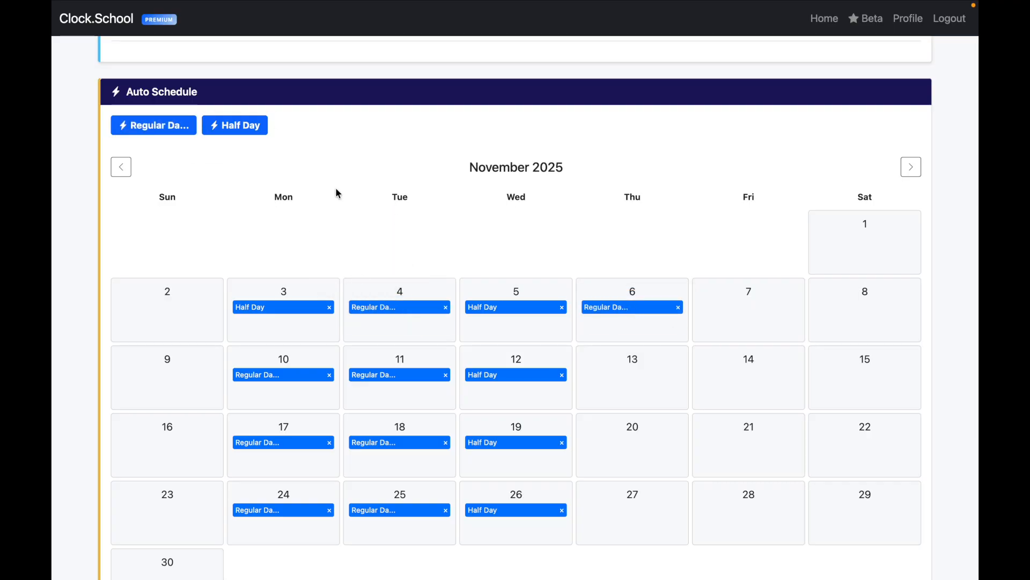
pyautogui.moveTo(245, 127); pyautogui.dragTo(651, 382)
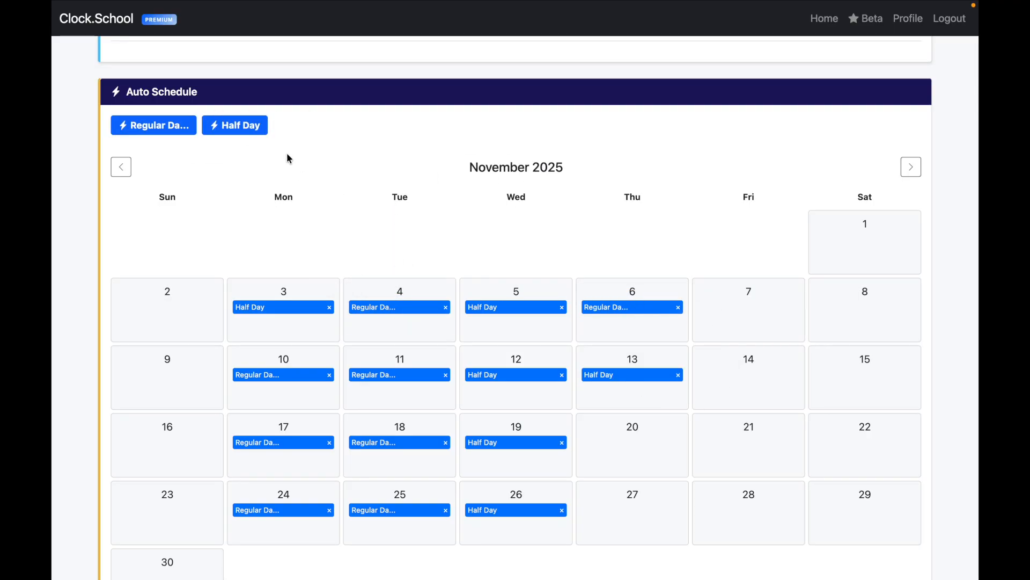
pyautogui.moveTo(185, 122); pyautogui.dragTo(803, 333)
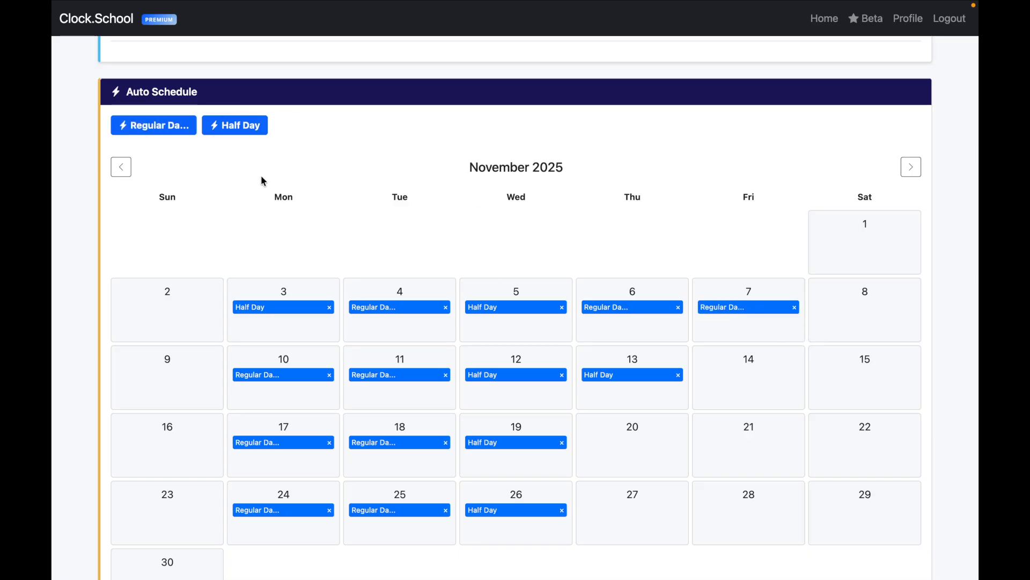
pyautogui.moveTo(153, 123); pyautogui.dragTo(757, 396)
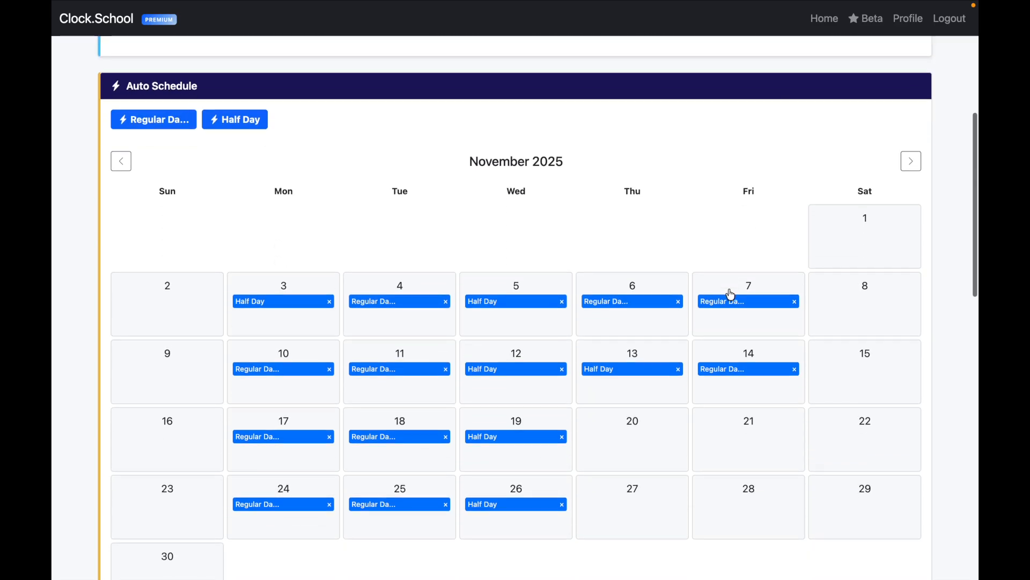
pyautogui.moveTo(240, 120); pyautogui.dragTo(723, 318)
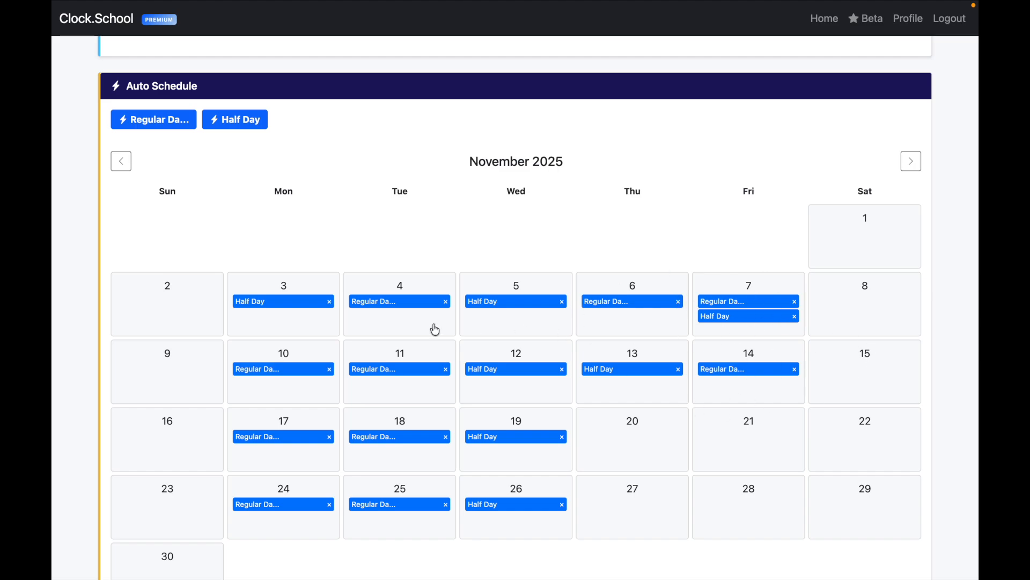
pyautogui.scroll(3, 478, 191)
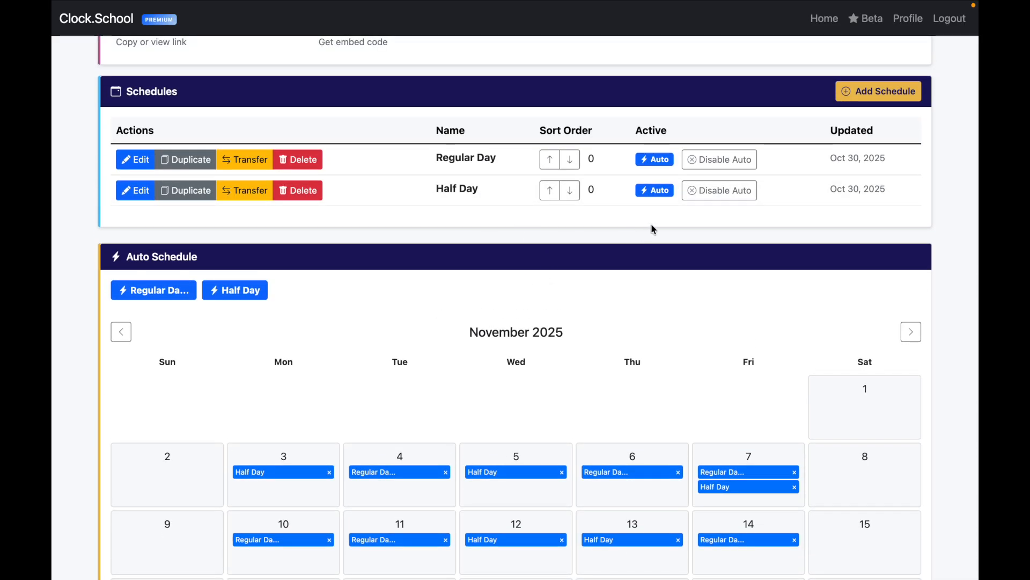
# Step: Disable Half Day auto scheduling, removing it from the calendar, and review November 2025
pyautogui.click(731, 198)
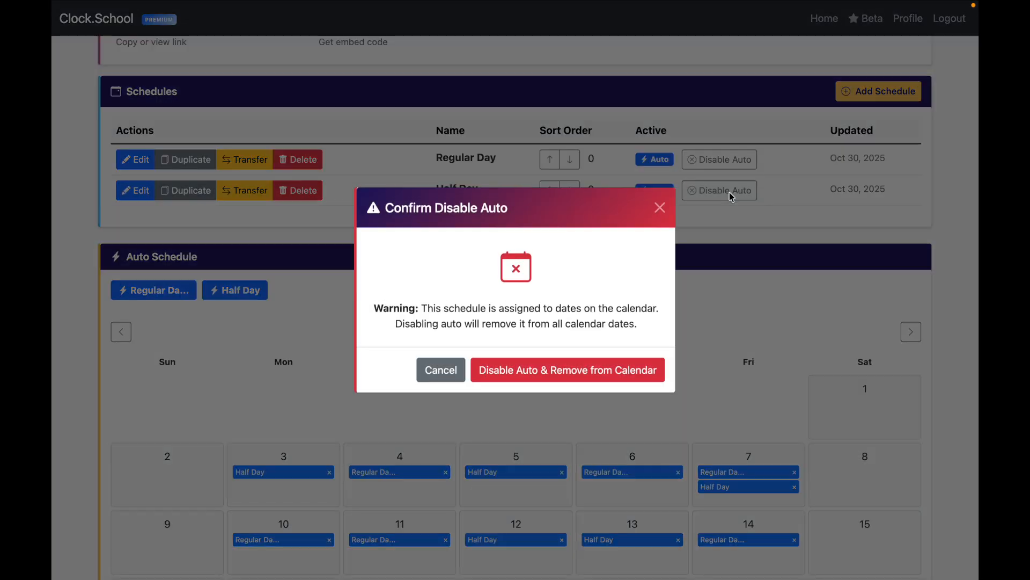
pyautogui.click(593, 382)
pyautogui.scroll(-4, 645, 480)
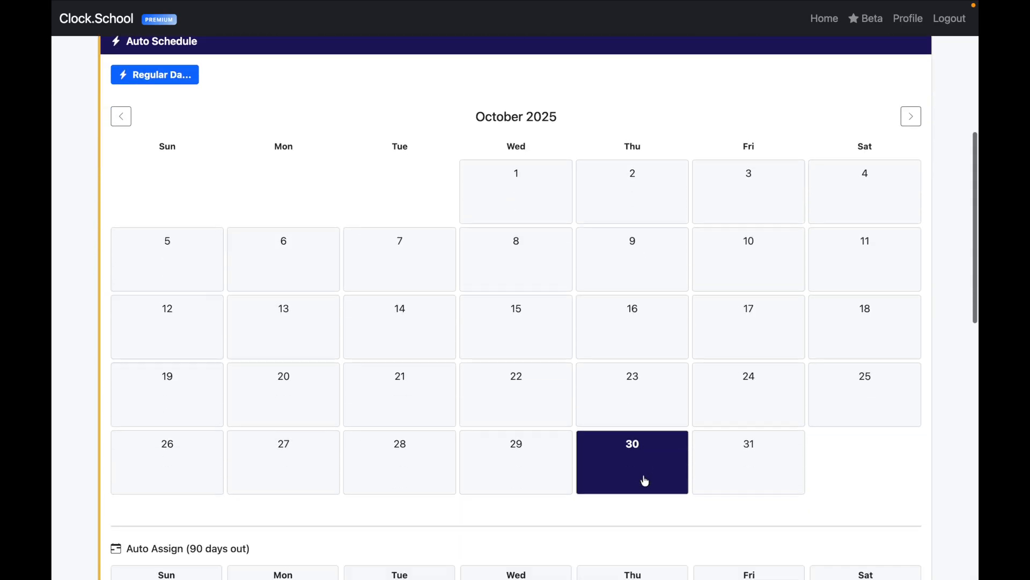
pyautogui.click(910, 103)
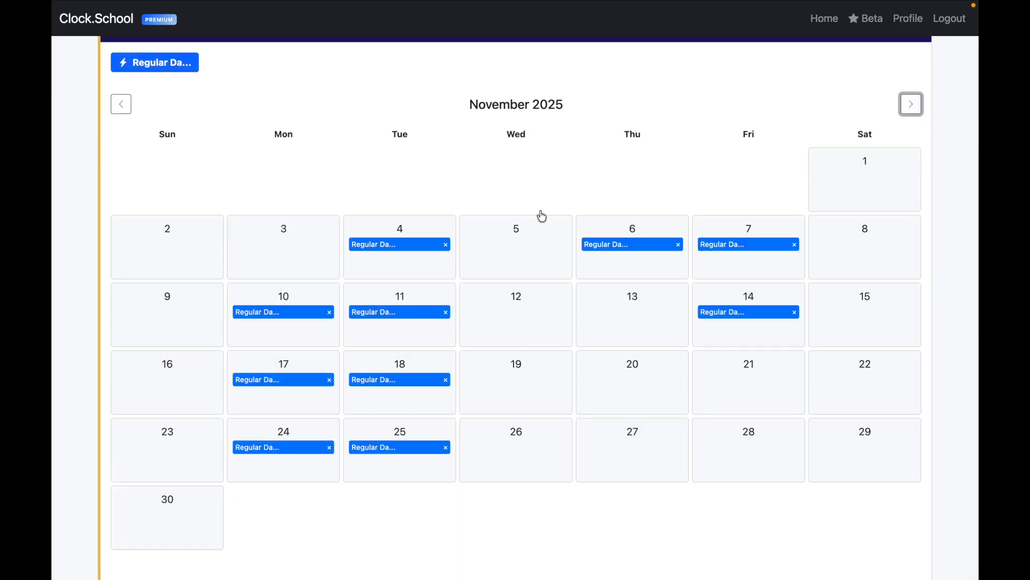
pyautogui.scroll(5, 482, 280)
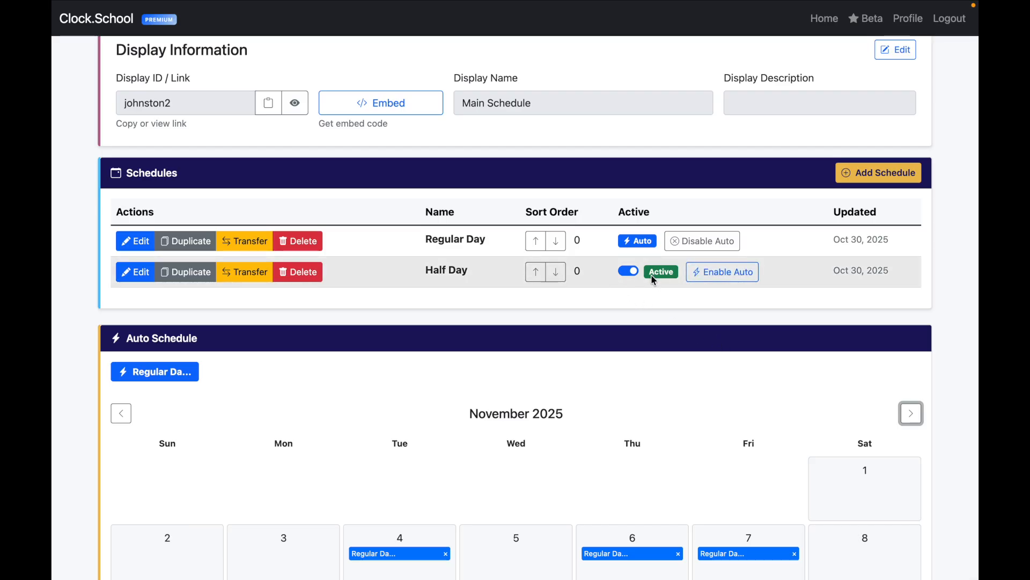
# Step: Switch the Half Day schedule's Active toggle on, leaving Regular Day on Auto
pyautogui.scroll(-4, 657, 358)
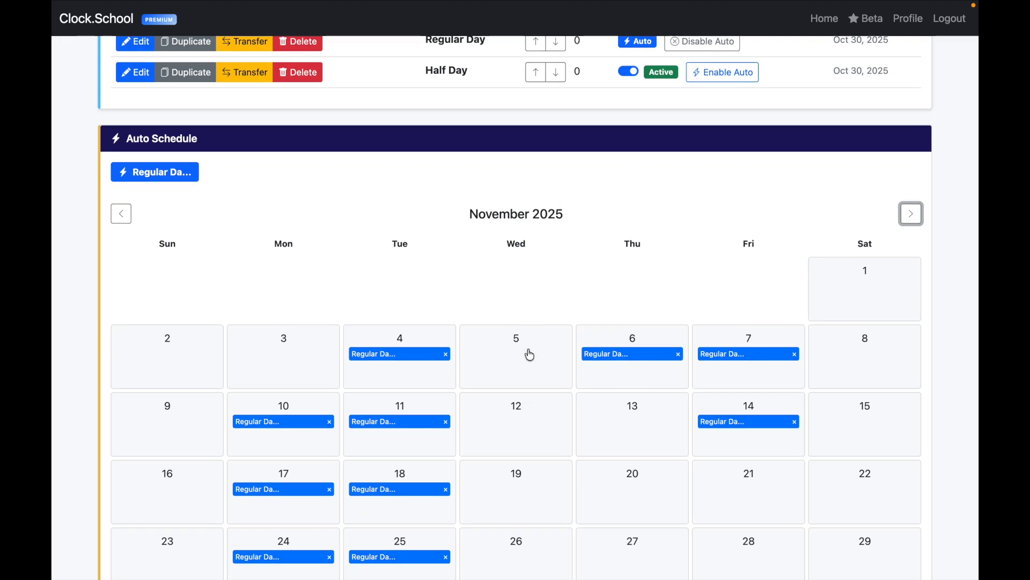
pyautogui.scroll(2, 540, 321)
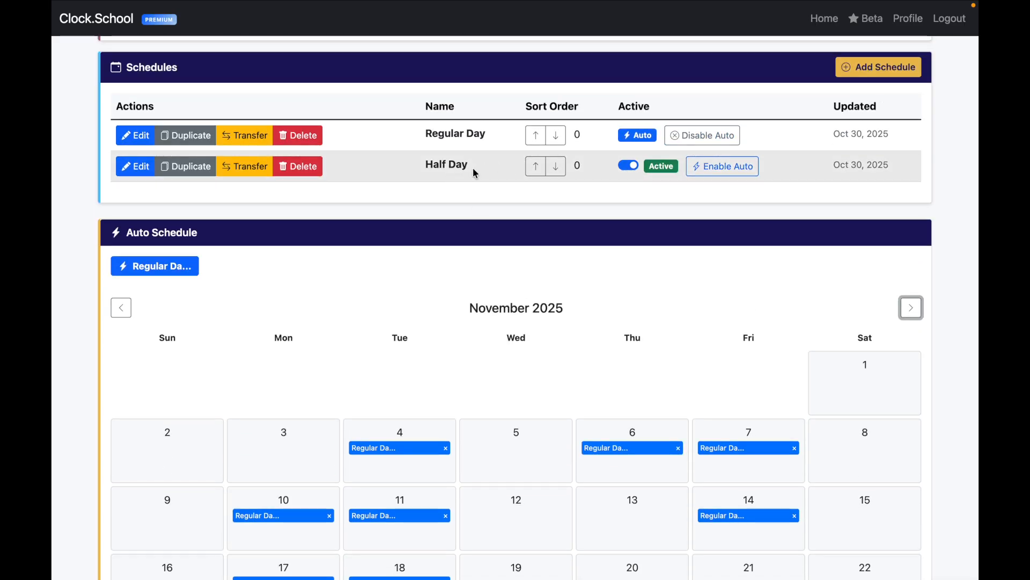
pyautogui.moveTo(473, 167); pyautogui.dragTo(410, 167)
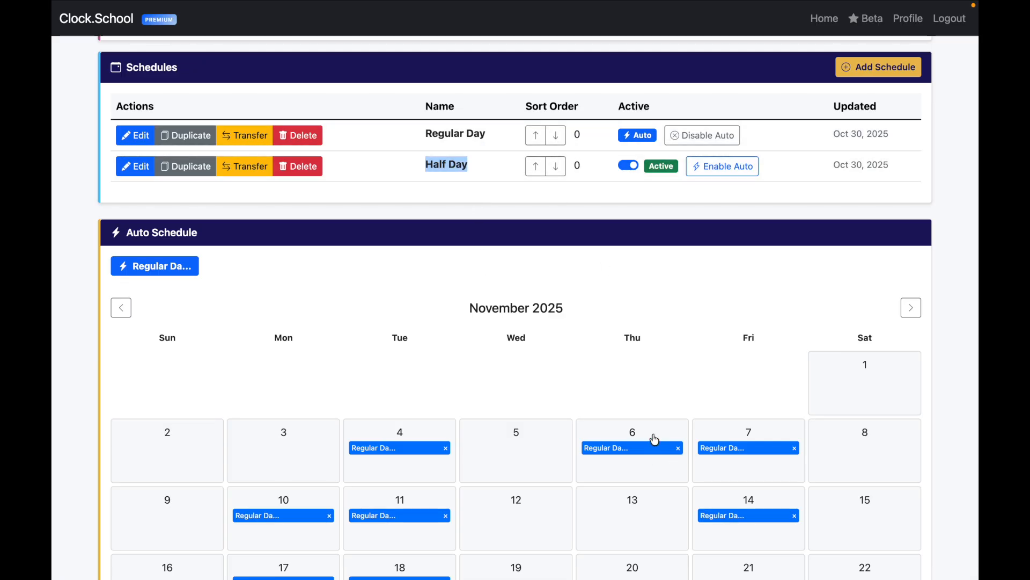
pyautogui.click(379, 442)
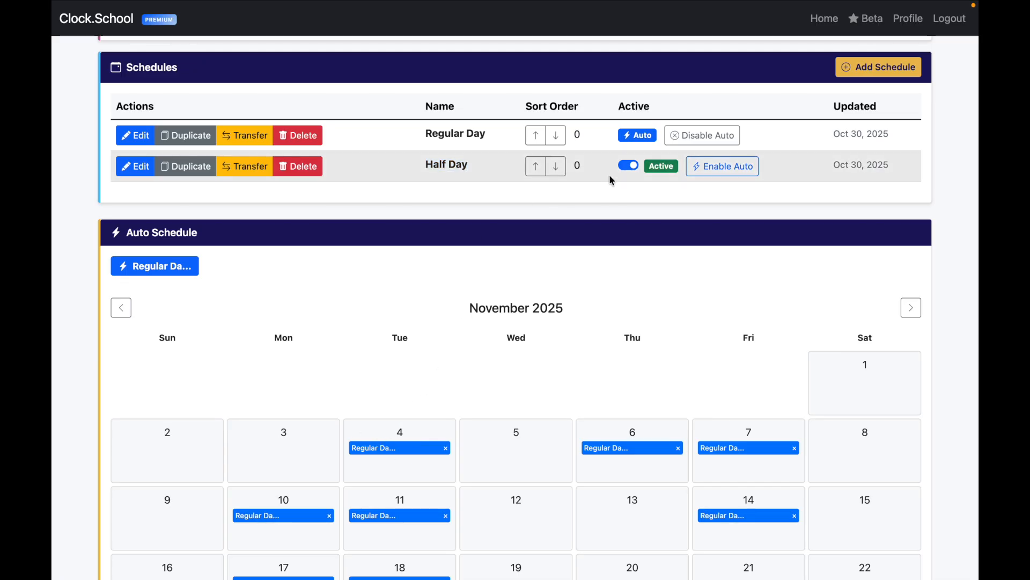
pyautogui.click(633, 166)
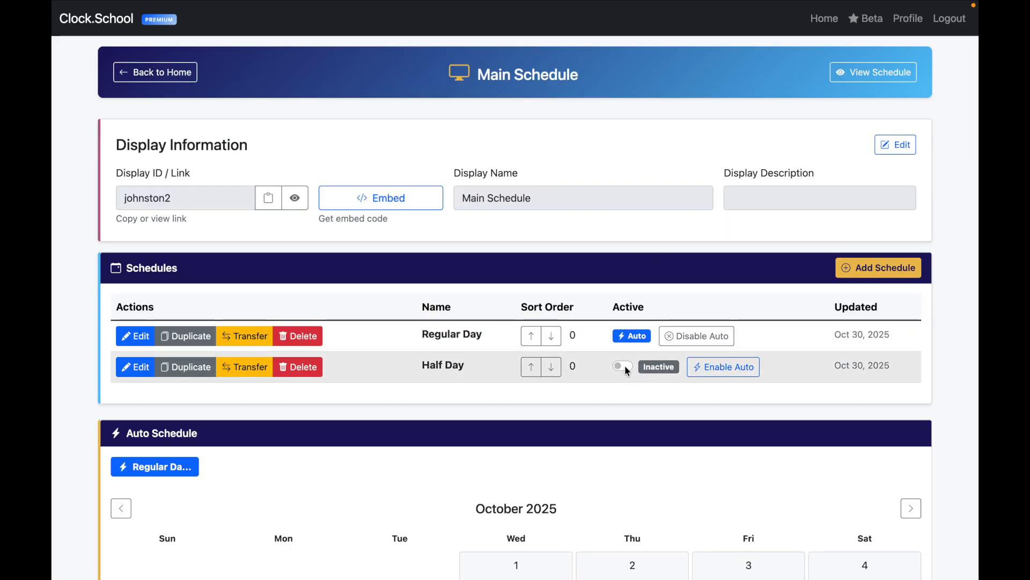
pyautogui.click(625, 365)
pyautogui.scroll(-5, 645, 408)
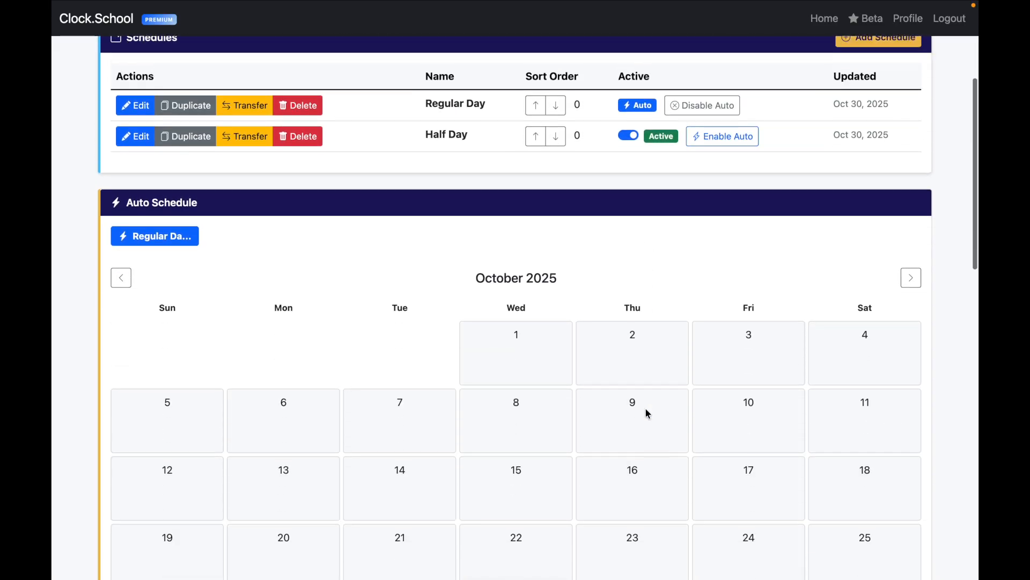
pyautogui.scroll(-9, 648, 412)
pyautogui.scroll(-6, 647, 411)
pyautogui.scroll(5, 647, 410)
pyautogui.scroll(12, 647, 411)
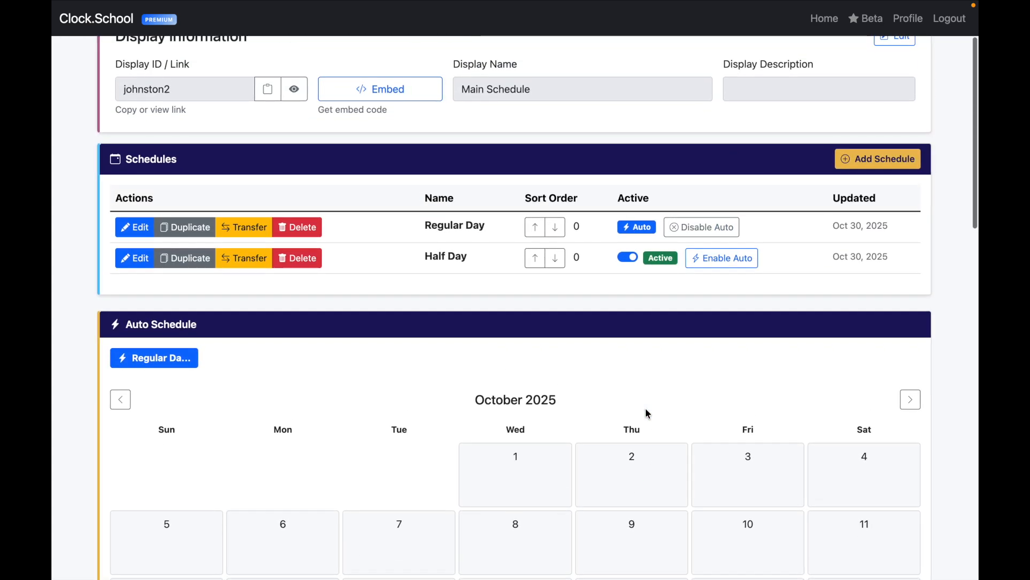
pyautogui.scroll(2, 697, 353)
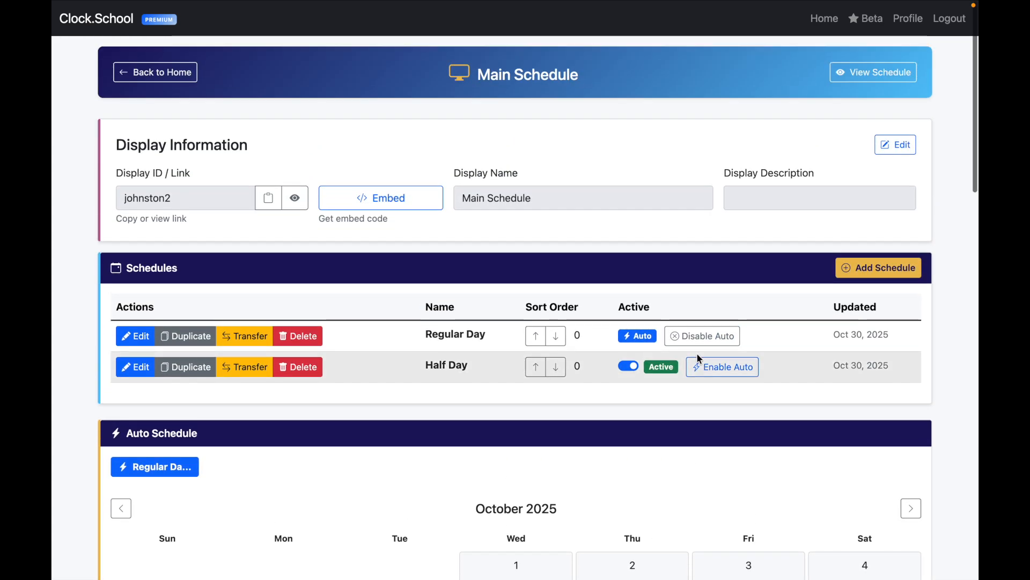
pyautogui.scroll(-1, 697, 356)
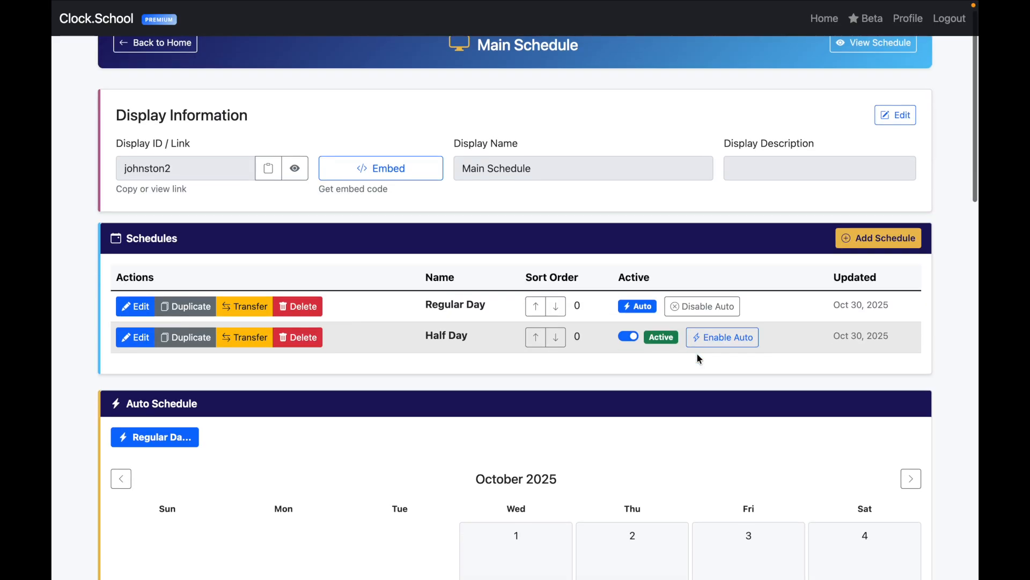
# Step: Choose the Custom display template and review its palette (#1b1460, #2a1f7a, #ebbd52) and image options
pyautogui.scroll(-14, 698, 357)
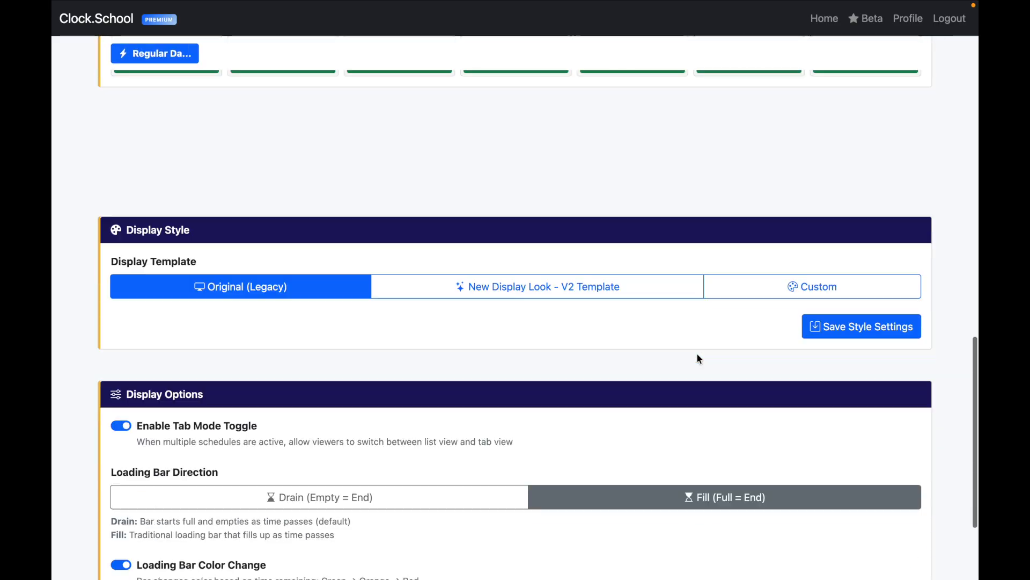
pyautogui.scroll(-5, 698, 358)
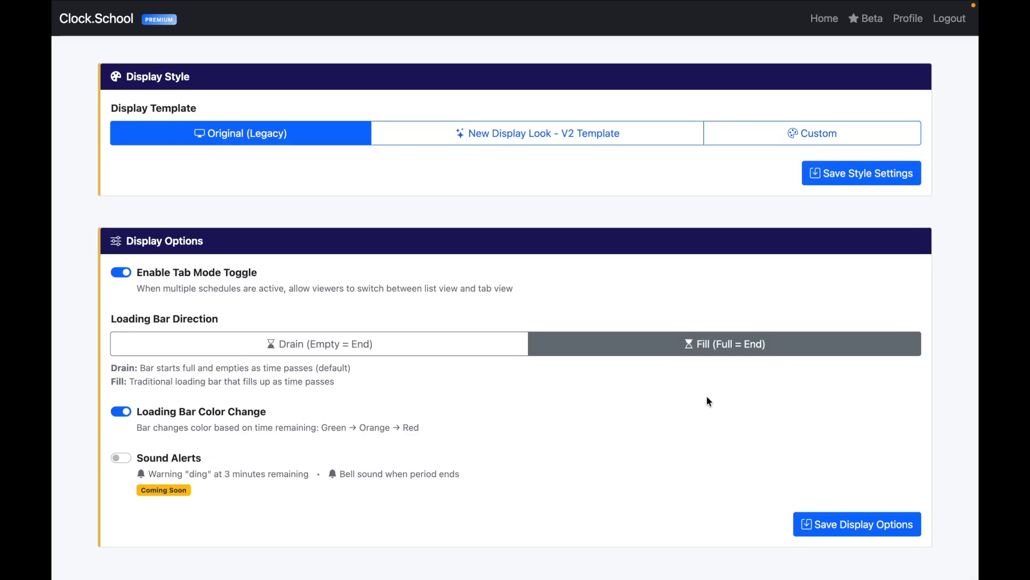
pyautogui.scroll(6, 655, 239)
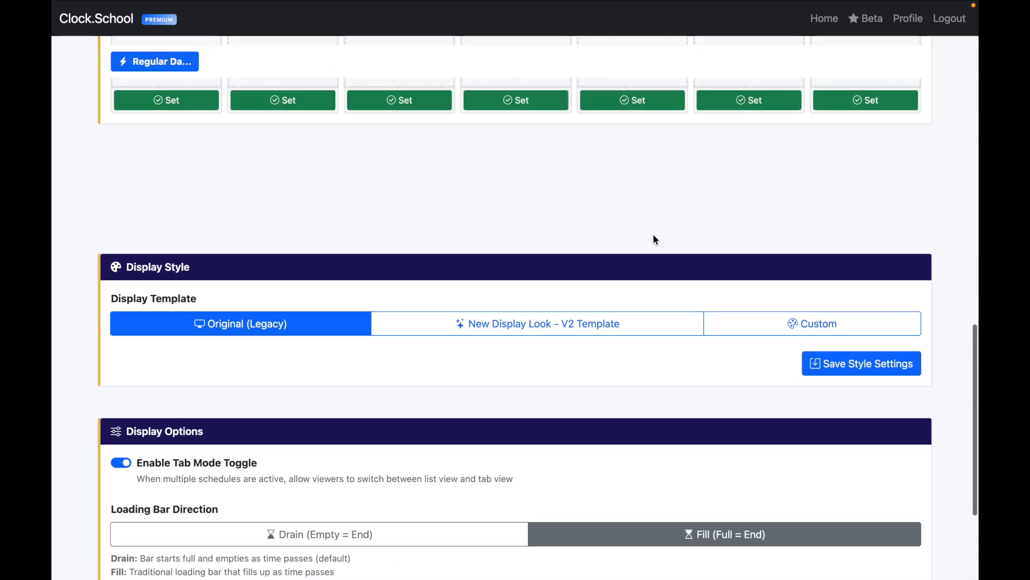
pyautogui.scroll(-5, 655, 239)
pyautogui.scroll(-3, 654, 239)
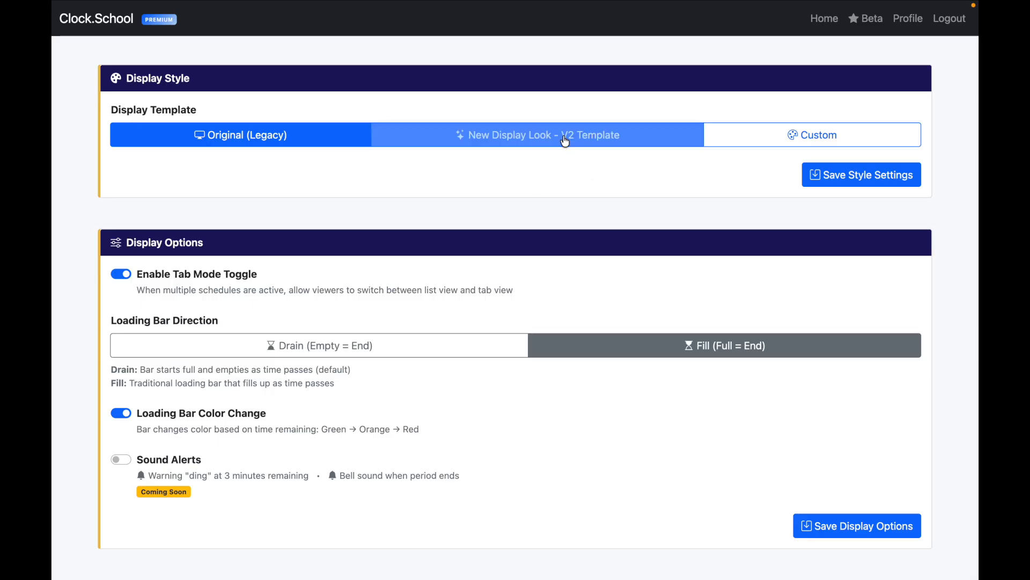
pyautogui.click(771, 143)
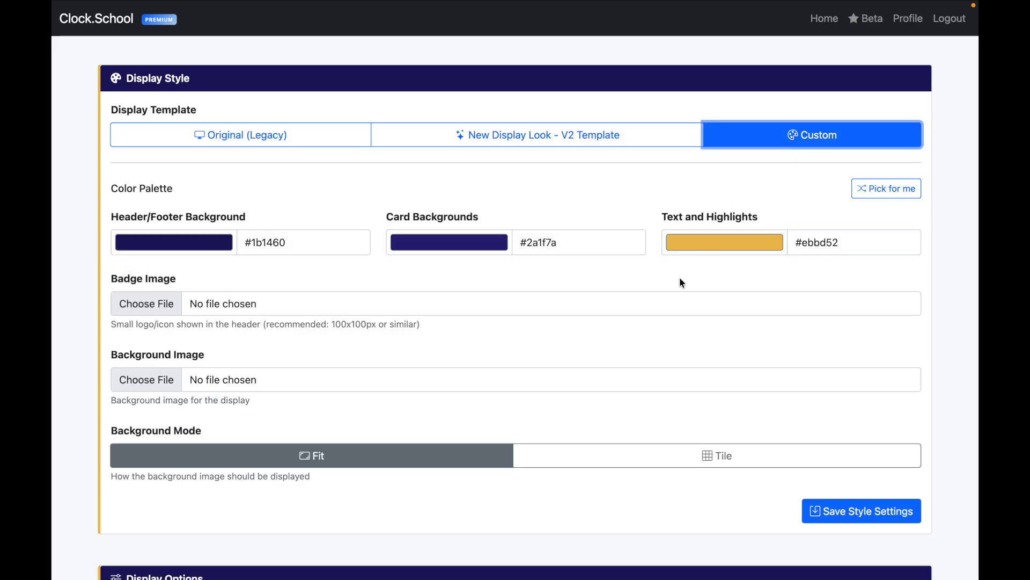
pyautogui.scroll(-1, 634, 343)
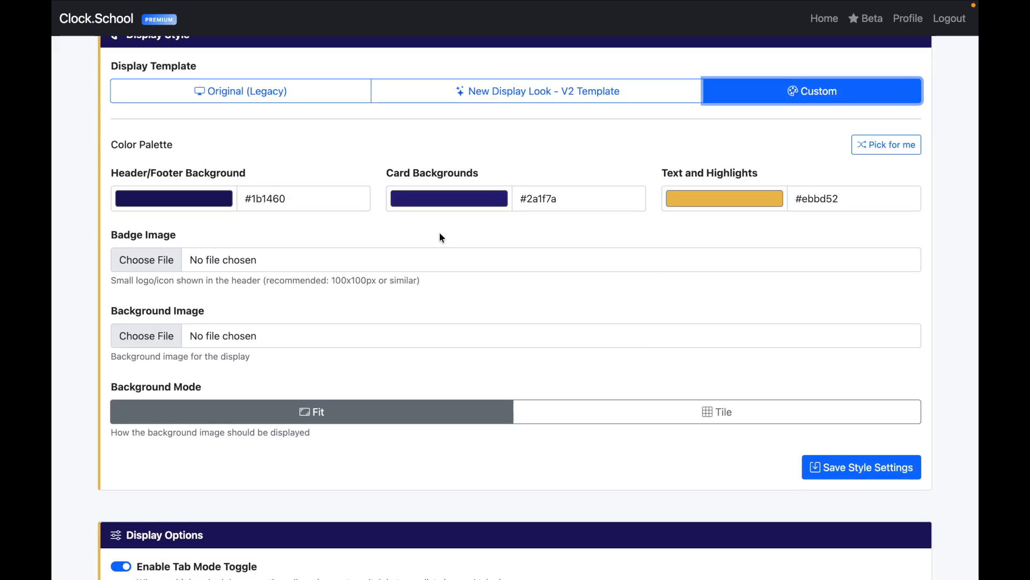
pyautogui.scroll(-2, 244, 270)
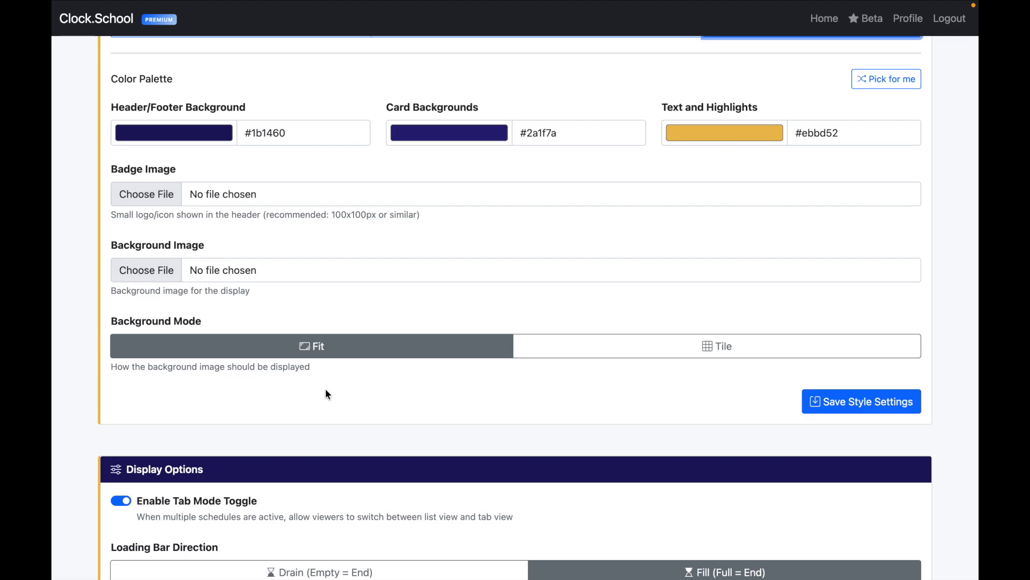
pyautogui.scroll(-5, 324, 389)
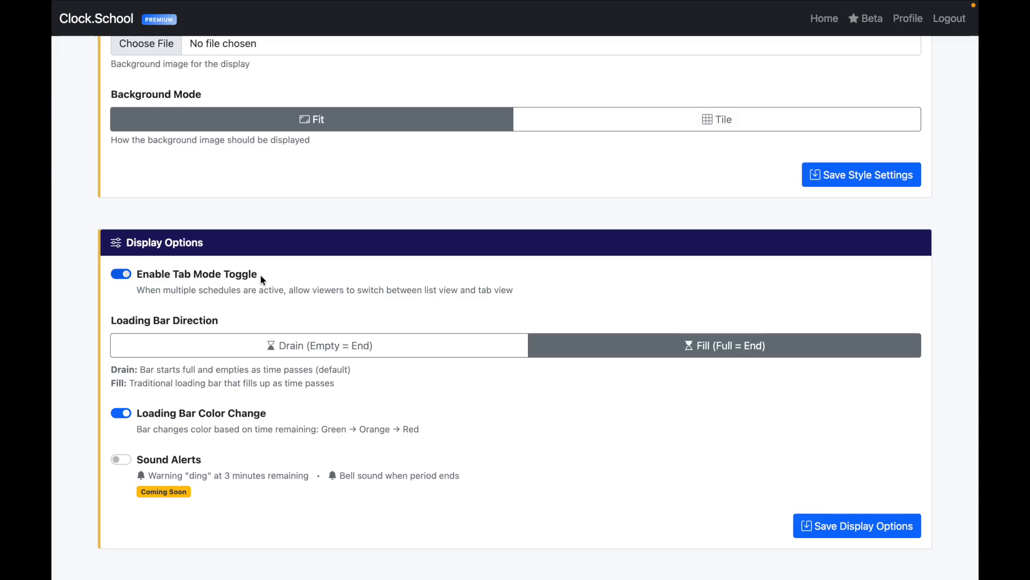
# Step: Turn off Enable Tab Mode Toggle and keep the loading bar on Fill after trying Drain
pyautogui.moveTo(260, 275); pyautogui.dragTo(144, 274)
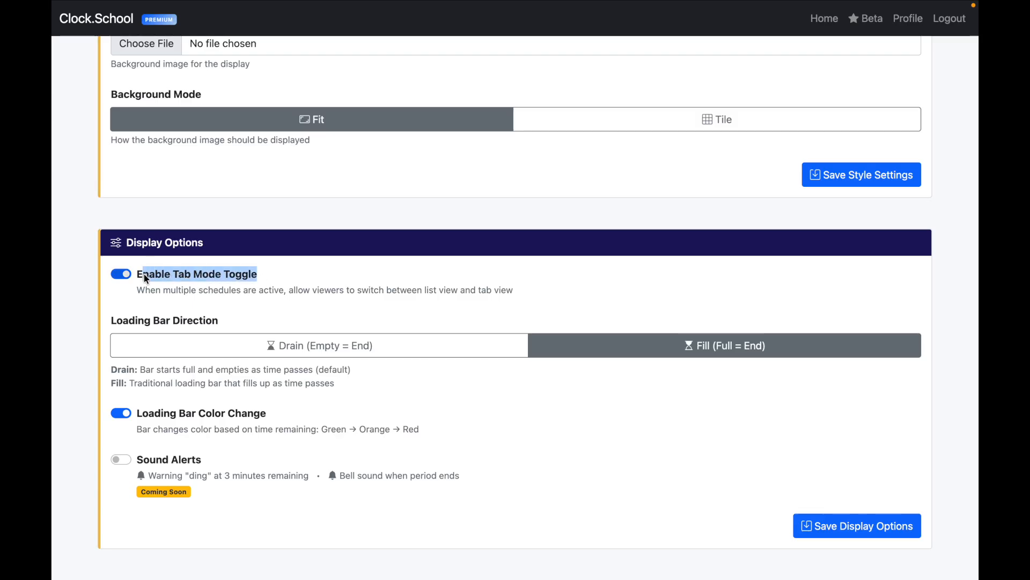
pyautogui.click(288, 279)
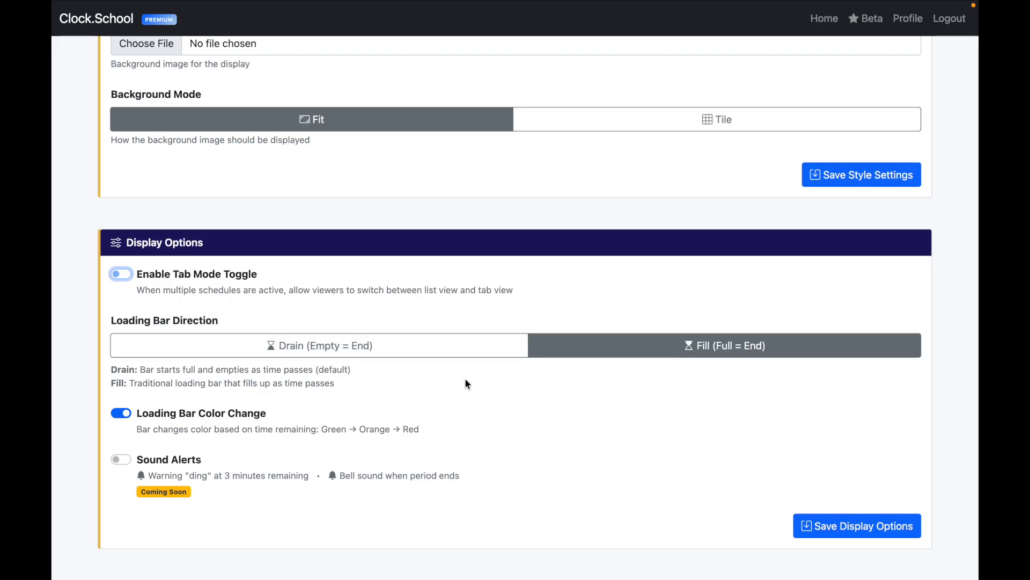
pyautogui.click(449, 352)
pyautogui.click(619, 348)
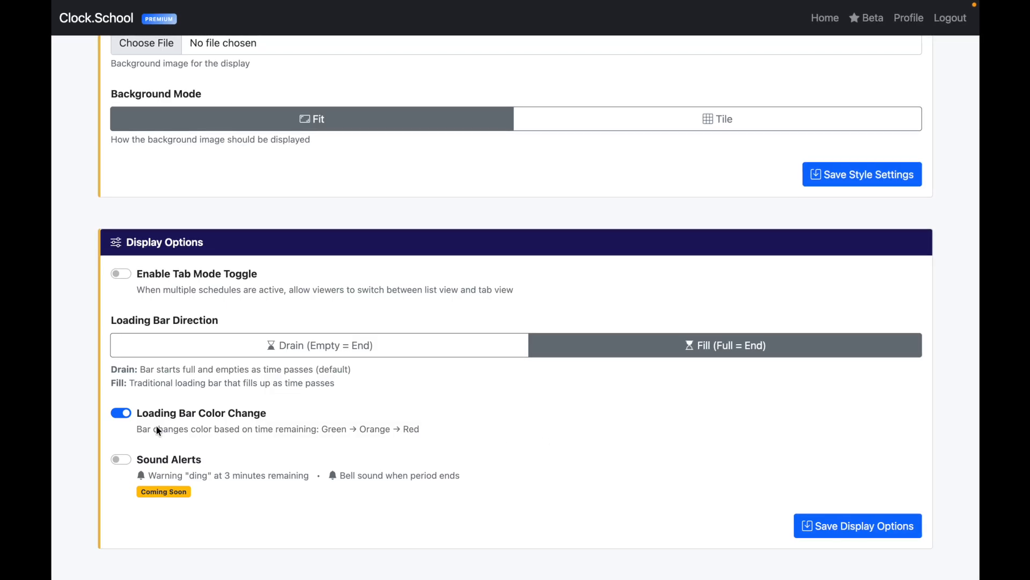
# Step: Keep Loading Bar Color Change (Green → Orange → Red) on and Sound Alerts off
pyautogui.click(122, 412)
pyautogui.click(125, 411)
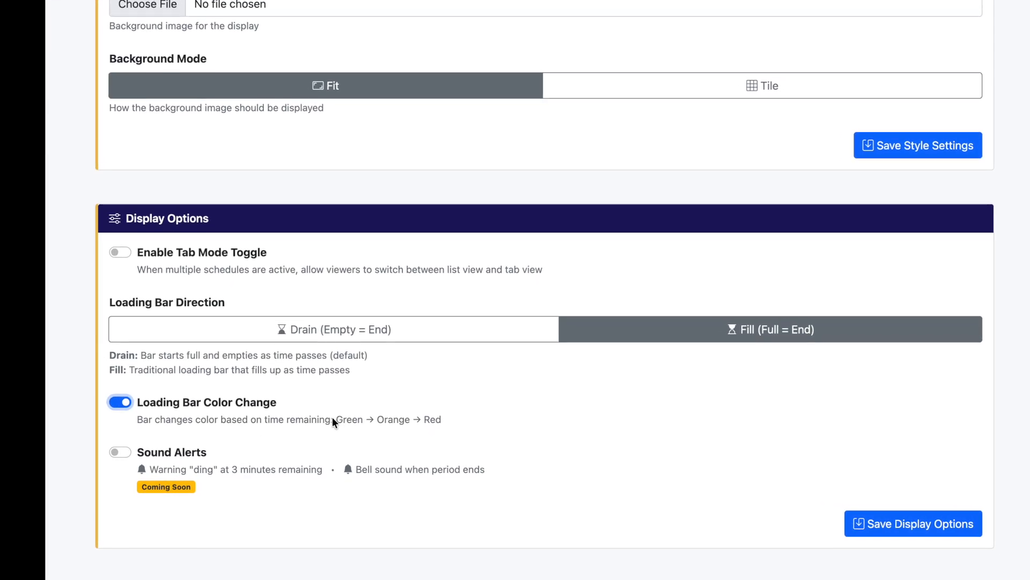
pyautogui.moveTo(333, 420); pyautogui.dragTo(465, 423)
pyautogui.click(494, 409)
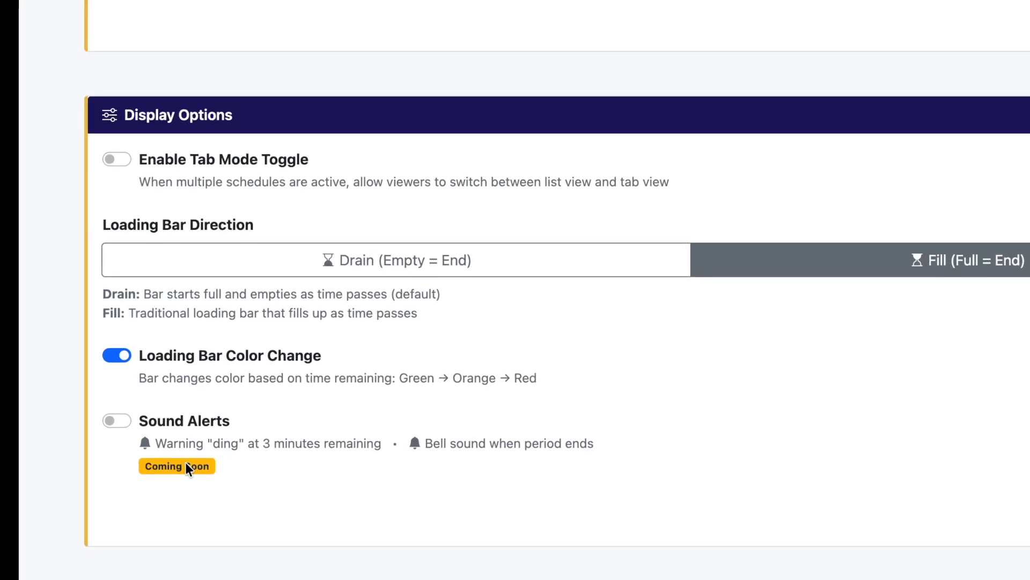
pyautogui.click(118, 421)
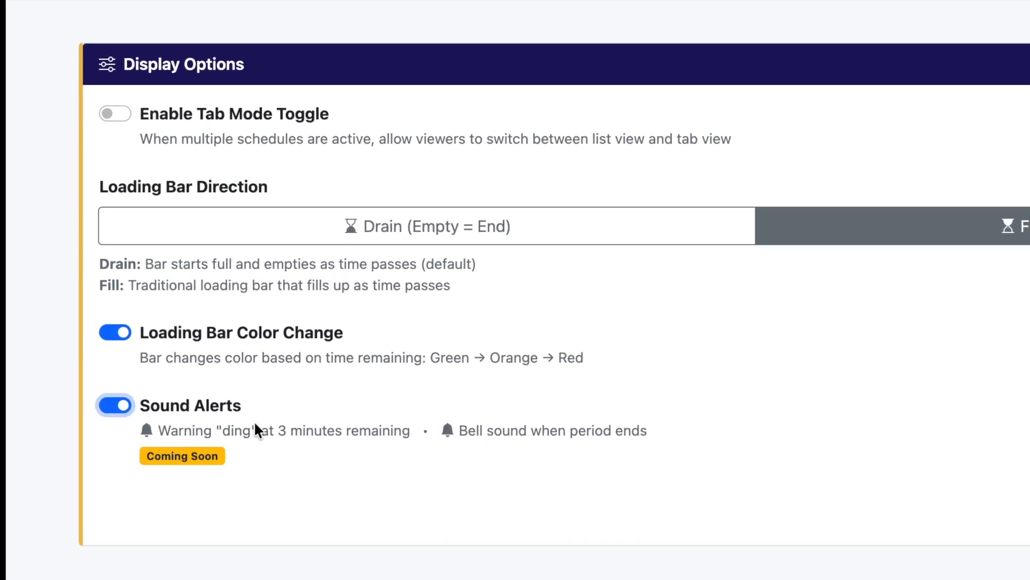
pyautogui.moveTo(248, 409); pyautogui.dragTo(141, 406)
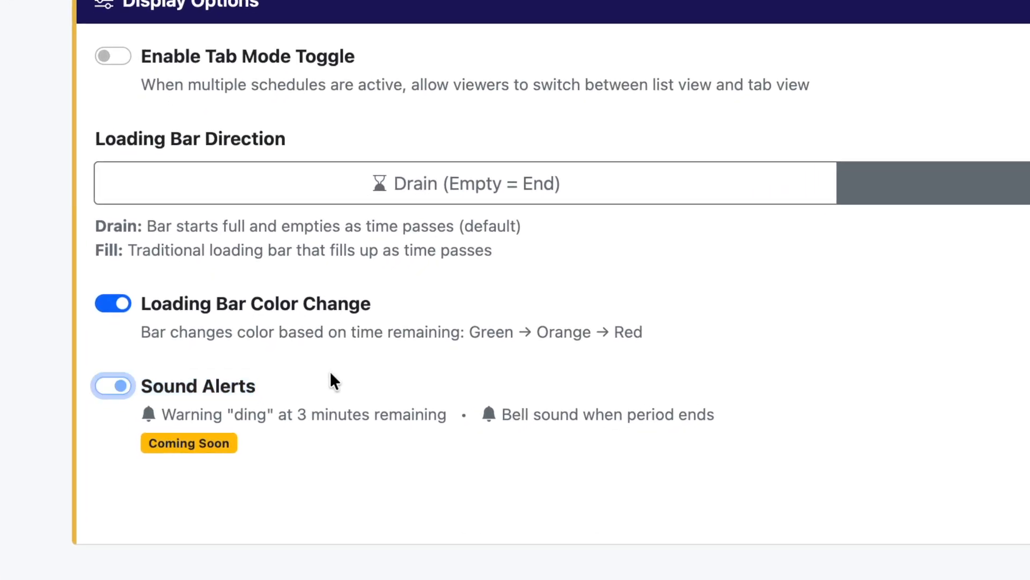
pyautogui.click(113, 386)
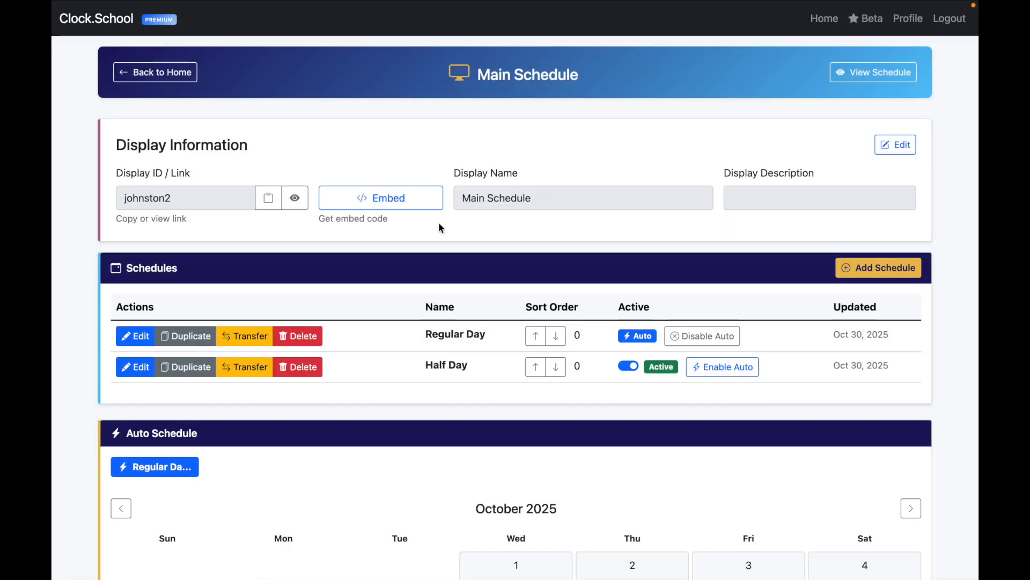
# Step: Go back to the home dashboard and check My Displays lists three active displays
pyautogui.click(182, 72)
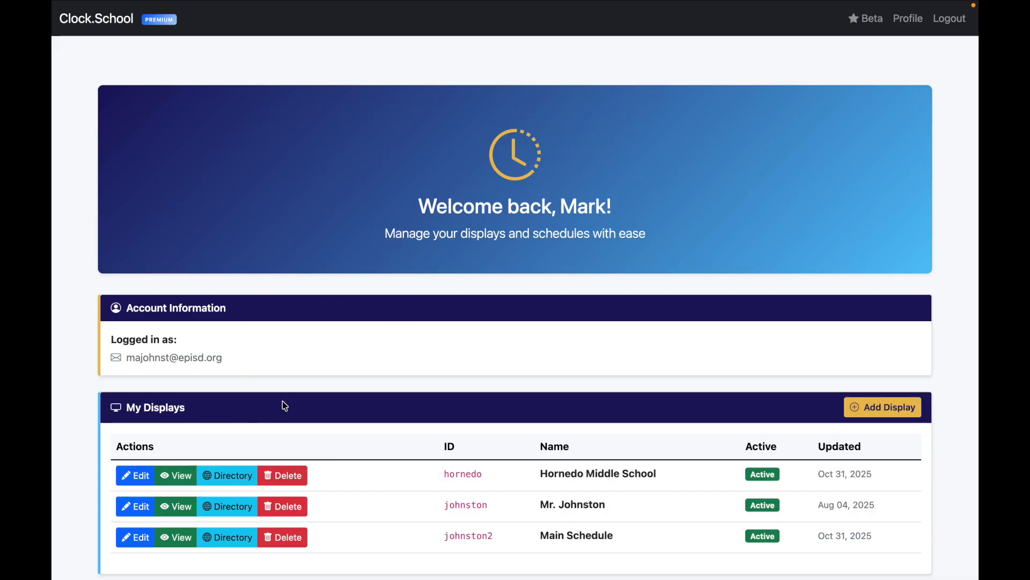
pyautogui.moveTo(189, 411); pyautogui.dragTo(103, 410)
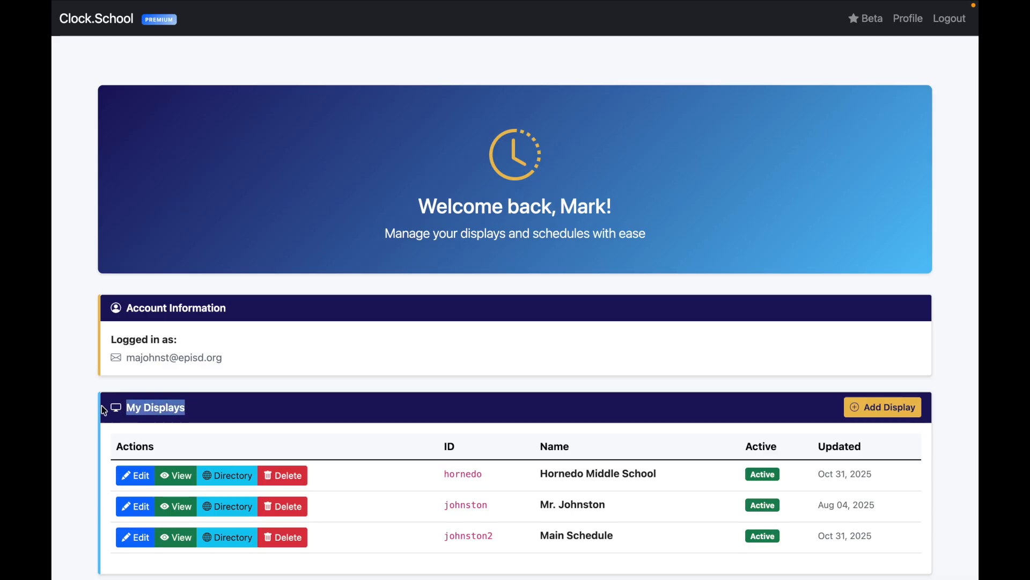
pyautogui.click(228, 409)
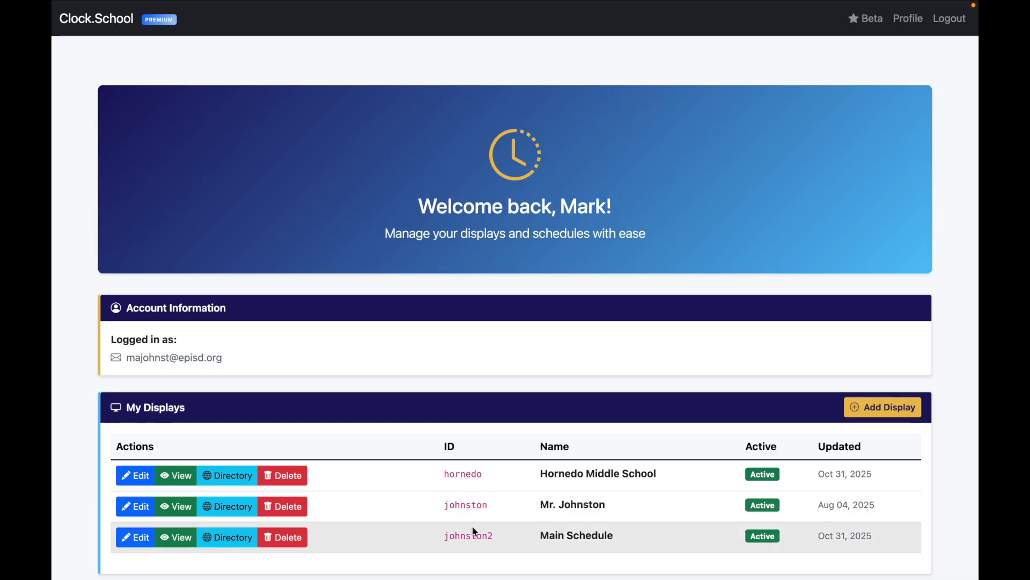